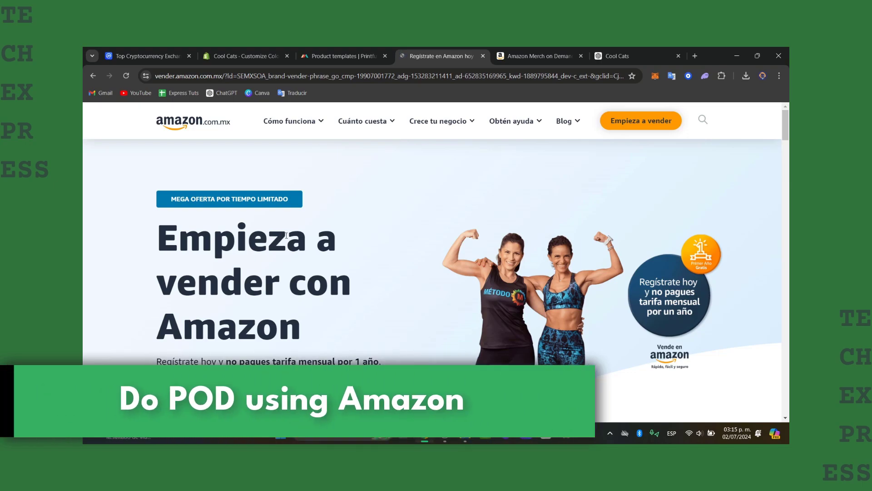
Step: Open the worldwide country list from the Mexico footer link and scroll to United States
scroll(390, 321, down, 10)
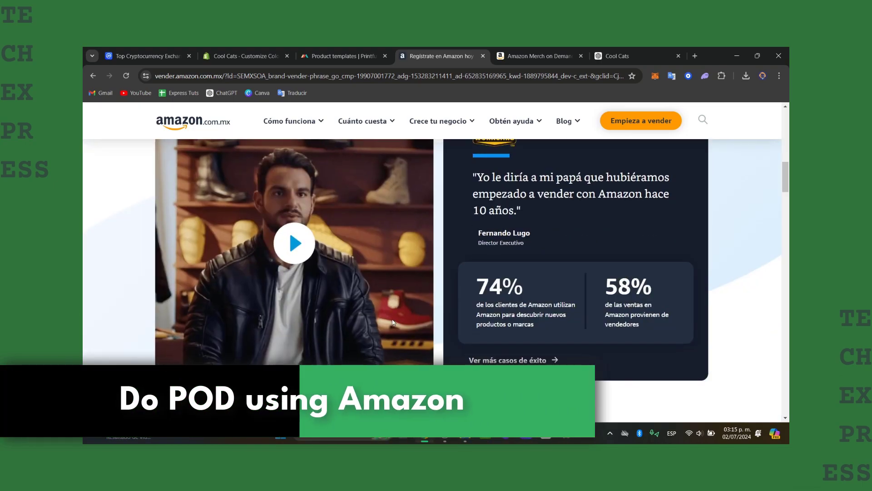
scroll(393, 318, down, 15)
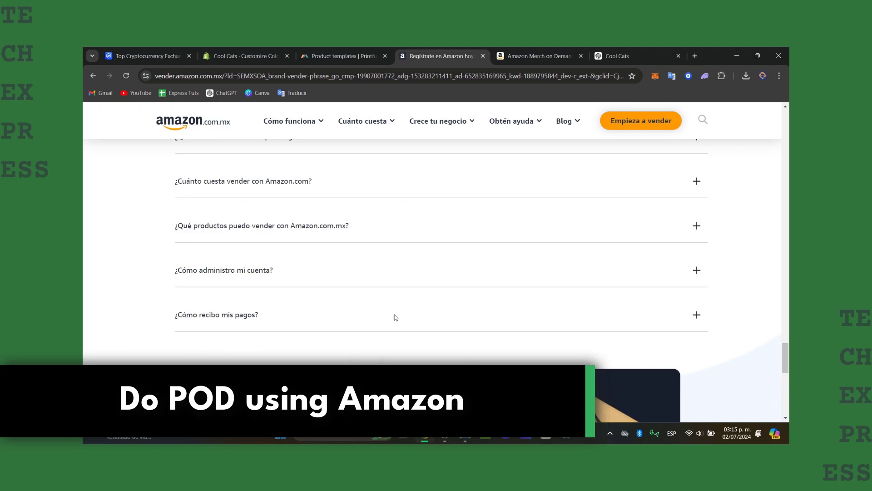
scroll(395, 317, down, 10)
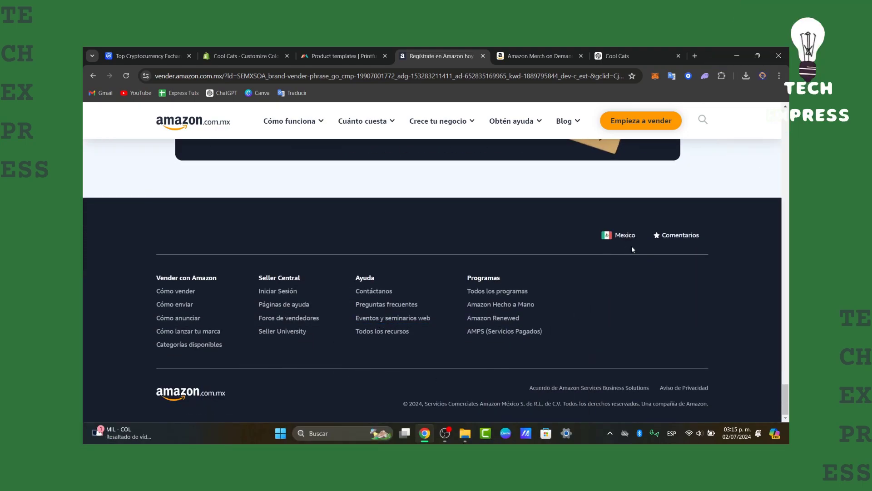
click(631, 234)
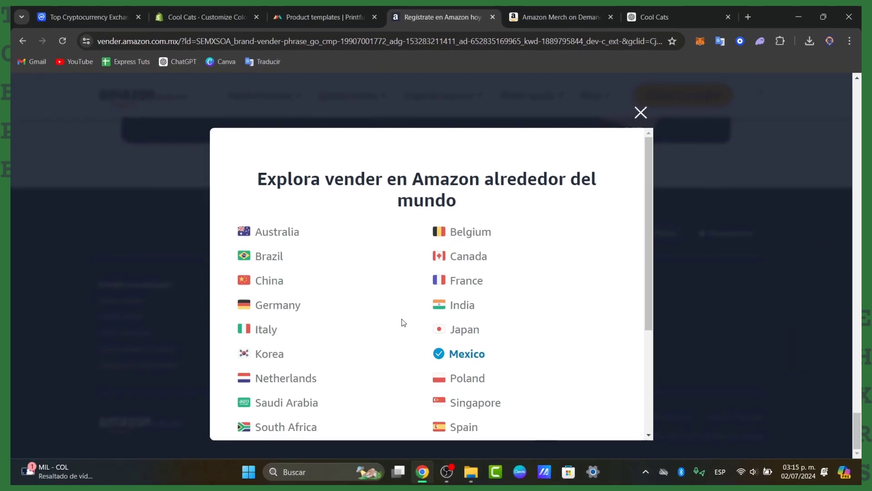
scroll(463, 324, down, 3)
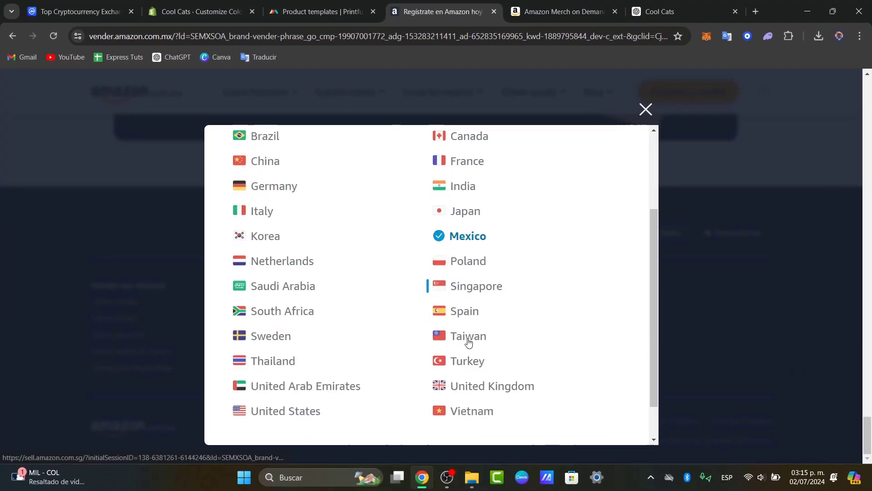
scroll(469, 342, down, 2)
Step: Go to the United States seller site and switch its language from Español to English - US
click(285, 414)
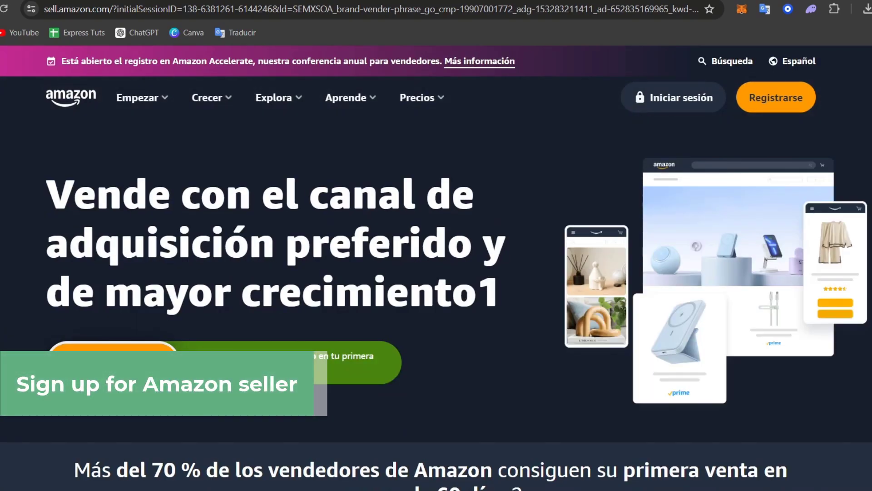
click(795, 63)
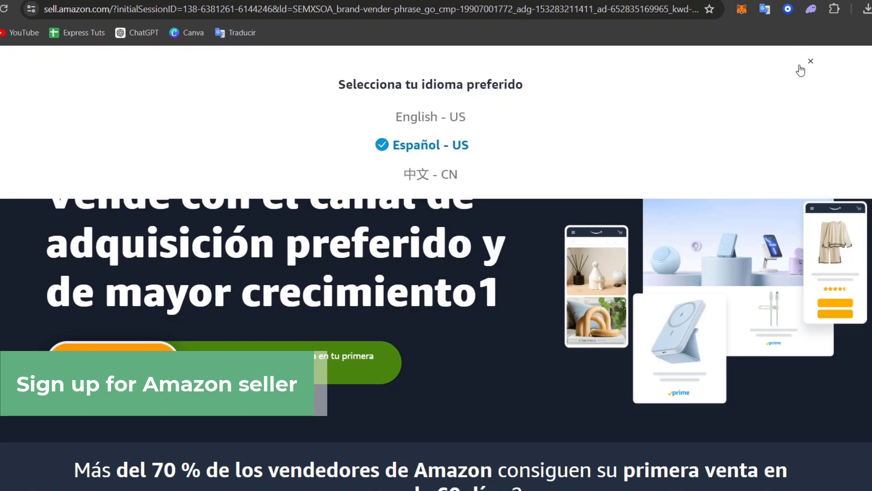
click(439, 117)
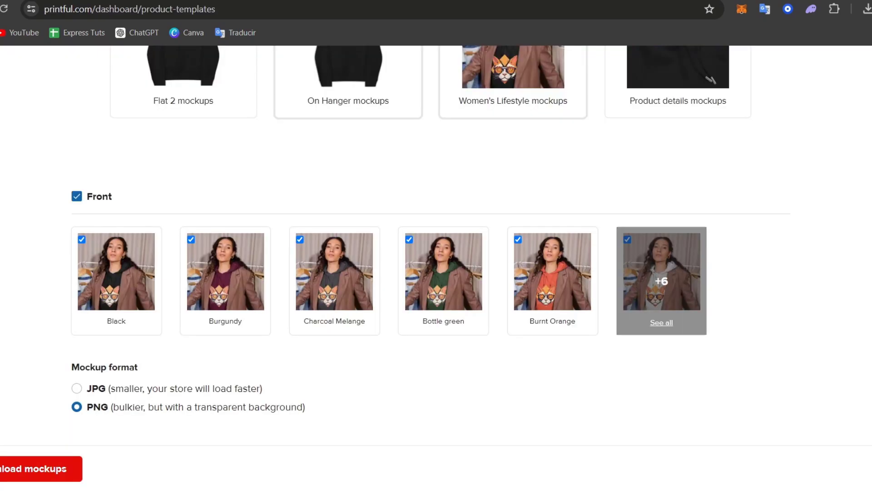
Step: Return to mockup types and browse the saved hoodie, tote bag, cap and backpack templates
scroll(486, 143, up, 9)
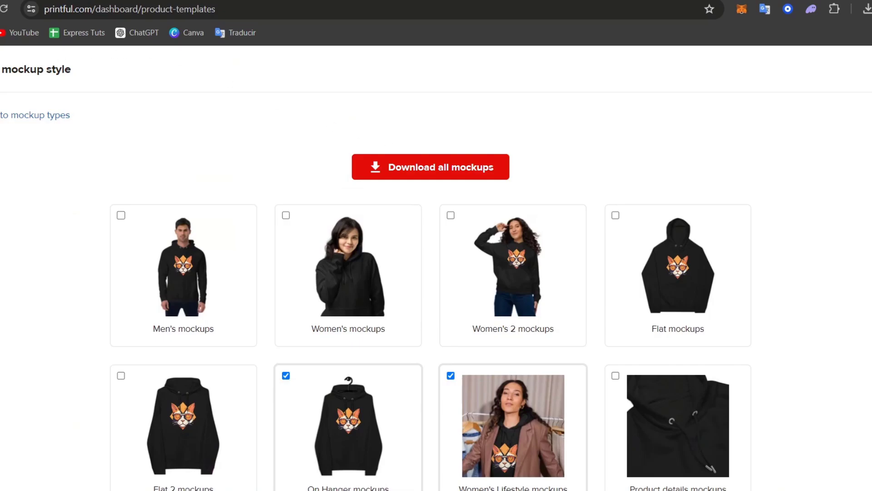
click(39, 116)
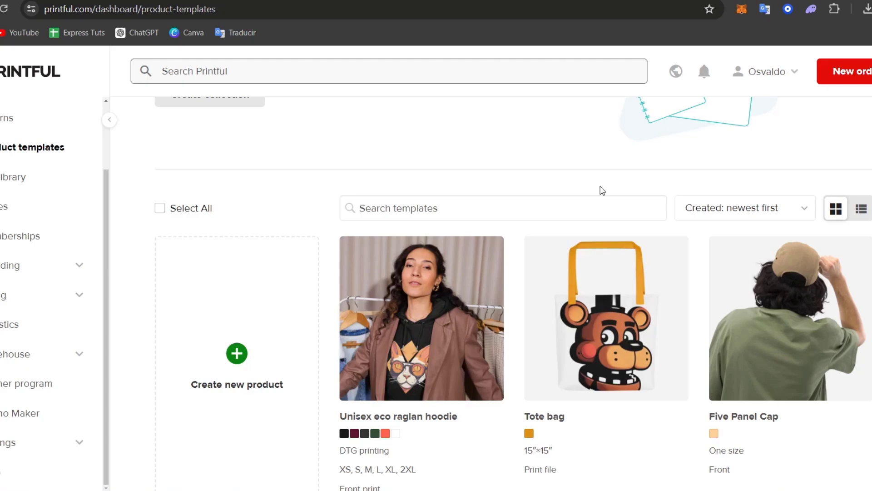
scroll(567, 164, down, 3)
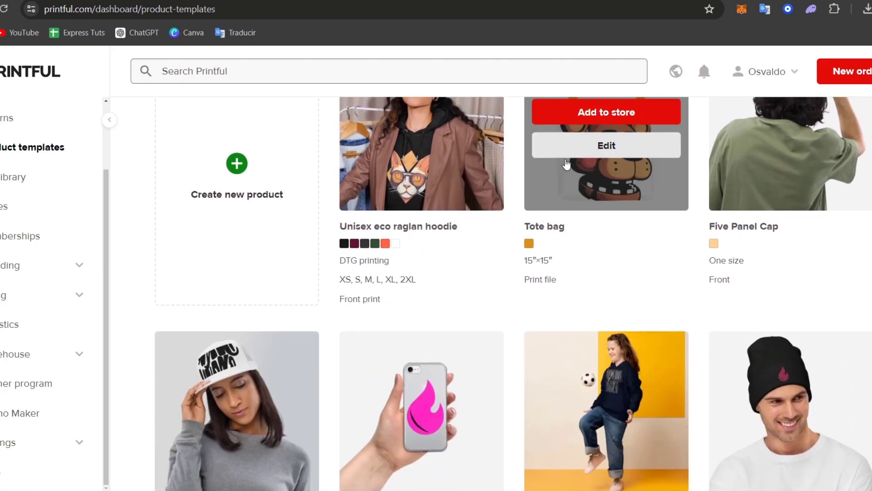
scroll(567, 165, down, 4)
scroll(567, 164, up, 5)
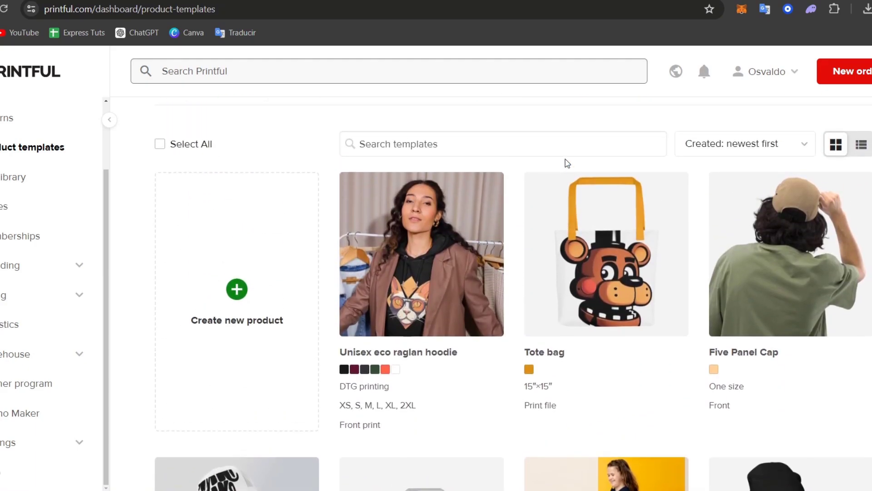
scroll(567, 163, down, 7)
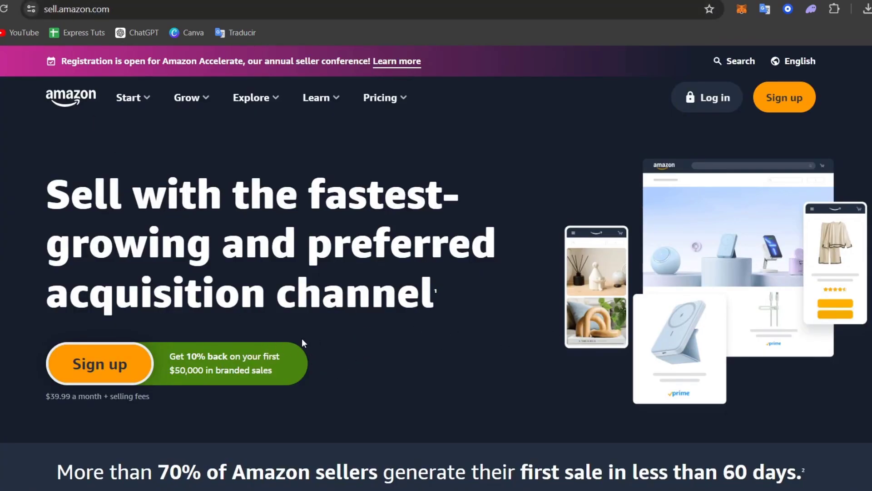
Step: Start the seller sign-up, enter the account password, and re-enter it after the error
click(129, 363)
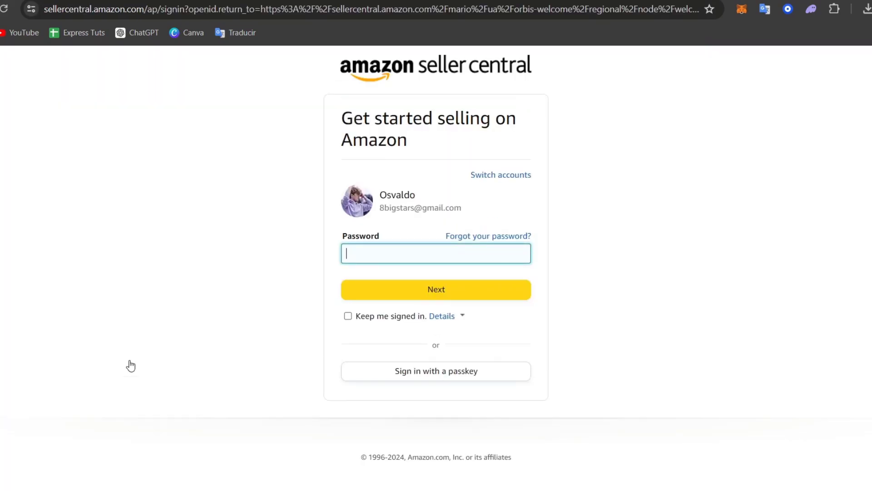
text(•••••••••)
key(Return)
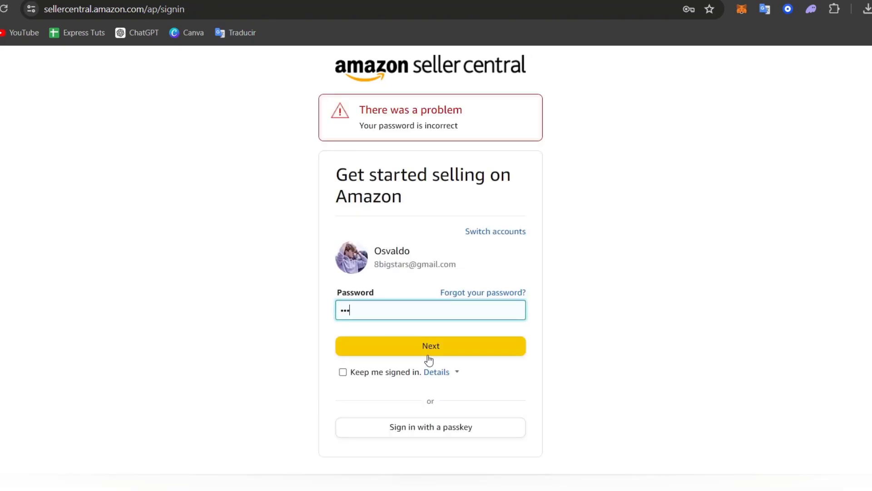
text(•••••••••••••)
click(428, 355)
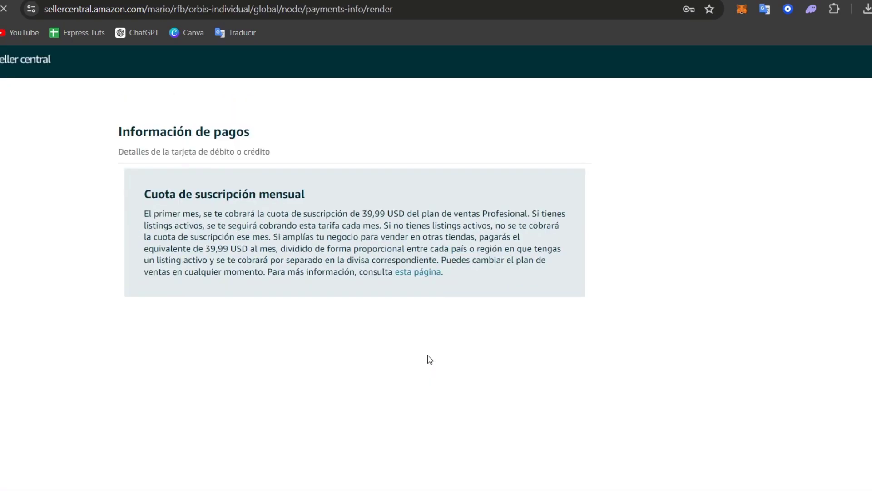
Step: Dismiss the update-password prompt and review the 39,99 USD monthly subscription fee terms
scroll(416, 289, down, 3)
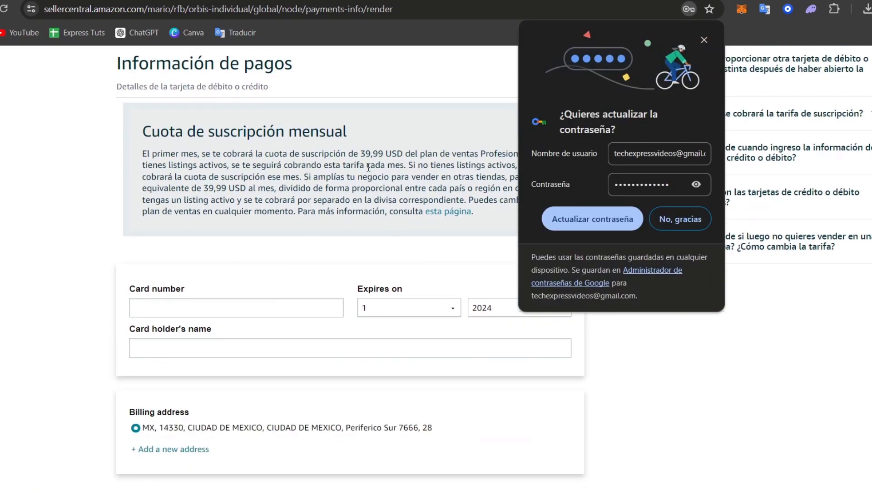
drag(361, 153, 483, 164)
click(704, 40)
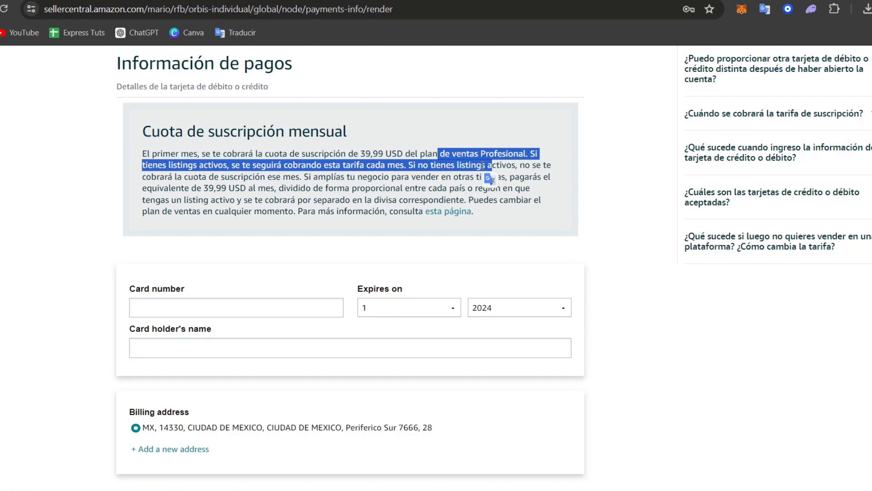
drag(429, 166, 302, 180)
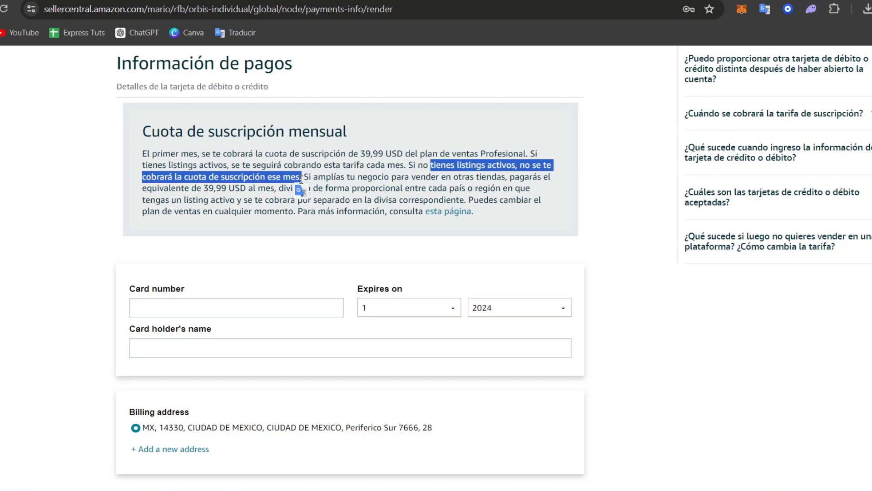
drag(313, 177, 276, 194)
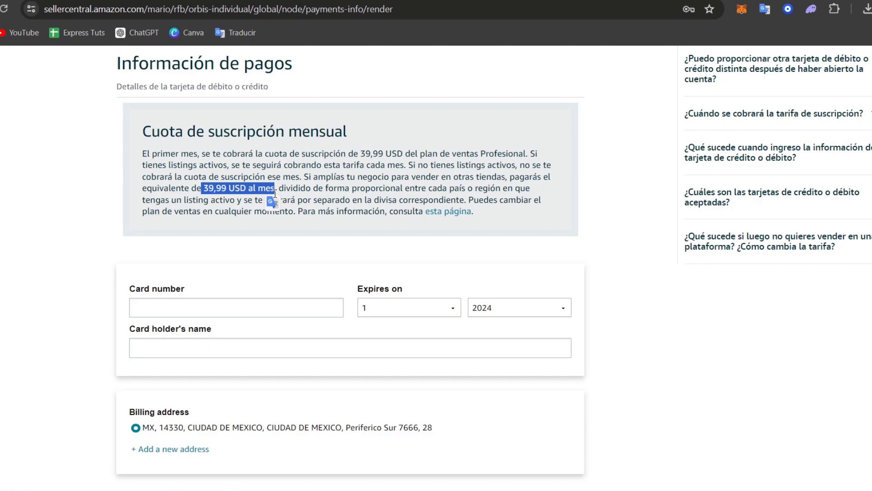
scroll(377, 223, down, 2)
scroll(379, 221, up, 3)
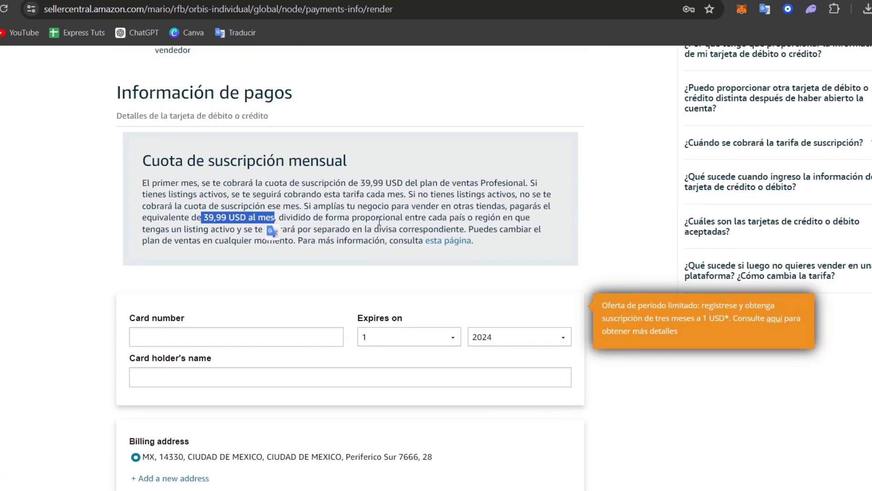
scroll(380, 222, up, 2)
scroll(381, 226, up, 1)
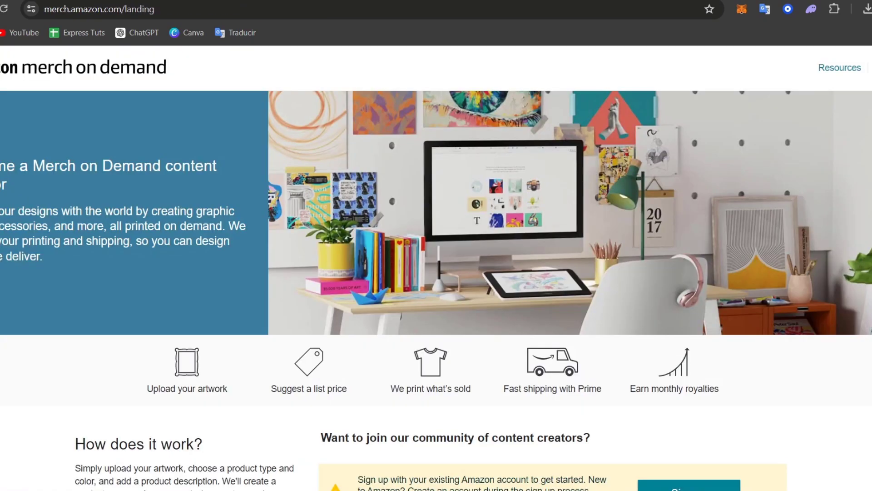
Step: Scroll through the Merch on Demand landing page down to the brand logos and back up
scroll(621, 209, down, 10)
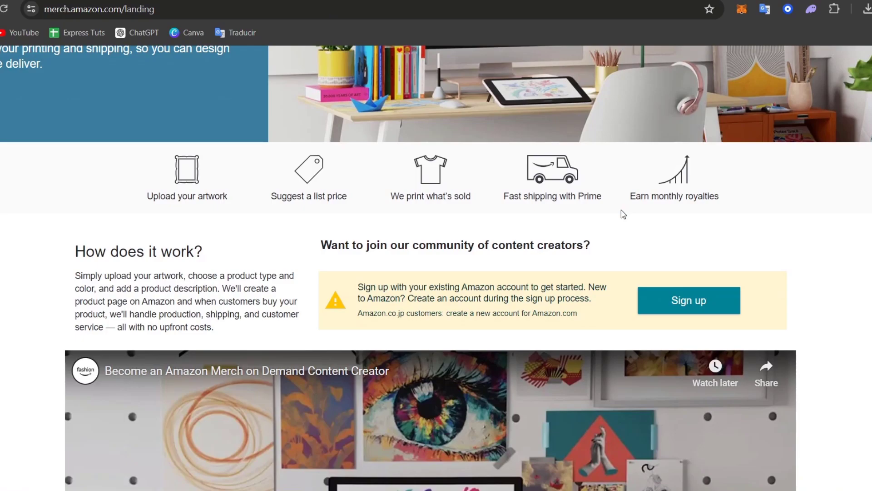
scroll(621, 213, down, 5)
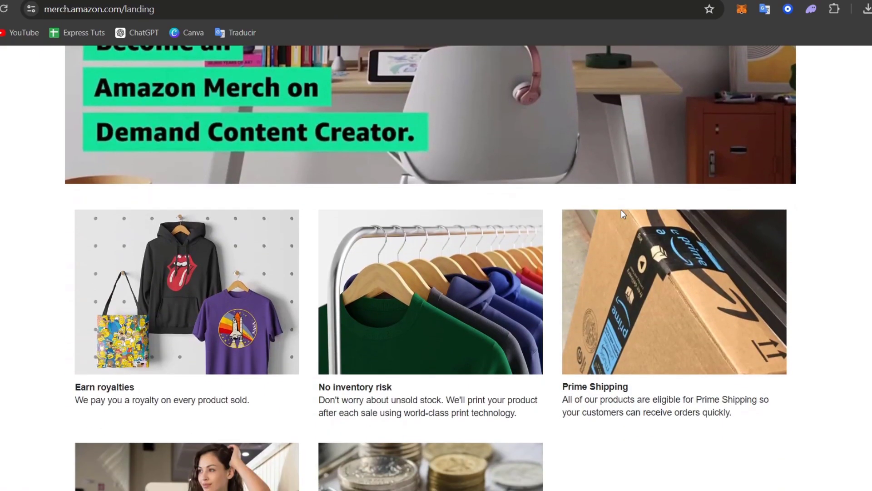
scroll(620, 209, down, 5)
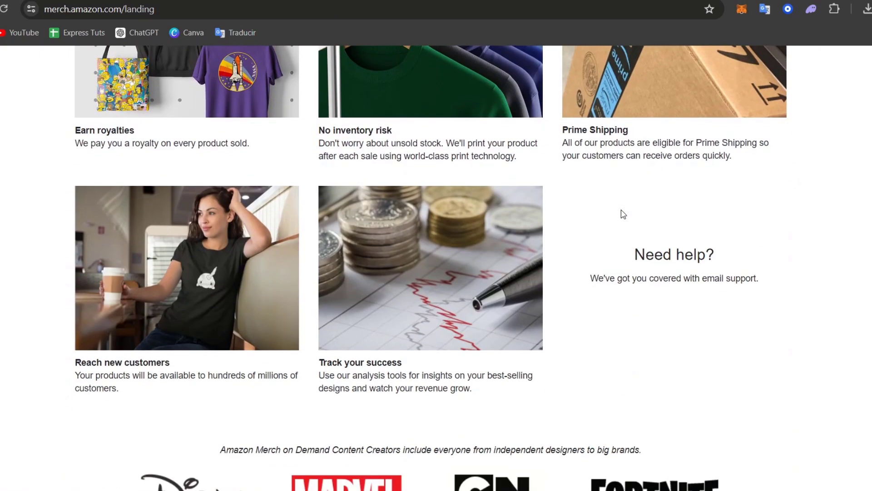
scroll(637, 325, down, 3)
scroll(637, 326, down, 6)
scroll(640, 327, up, 20)
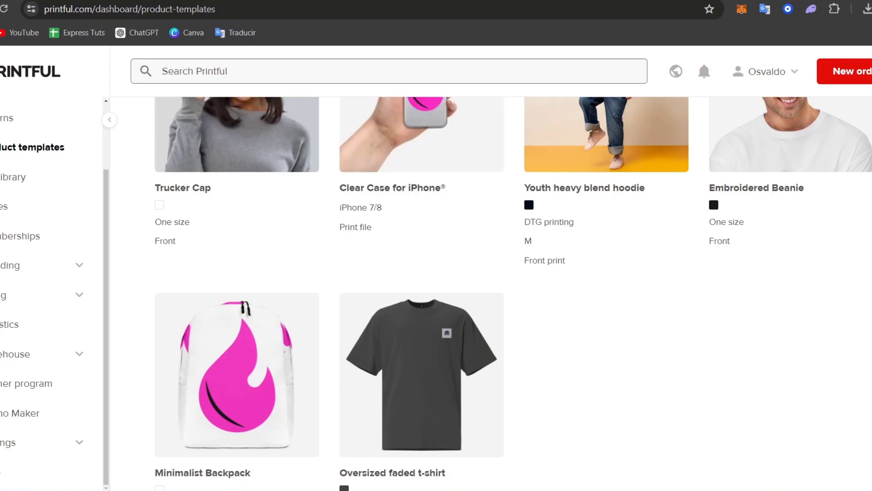
Step: Switch to the Seller Central payments tab and back to Printful's product templates
click(400, 1)
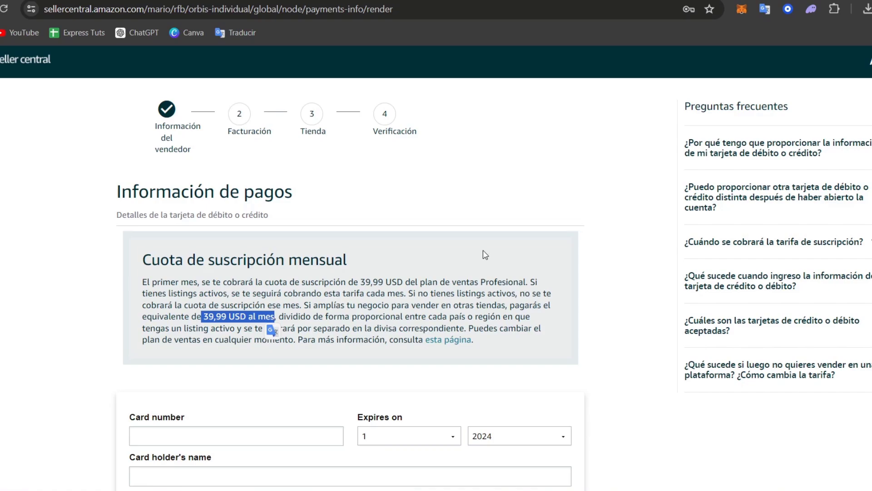
click(339, 3)
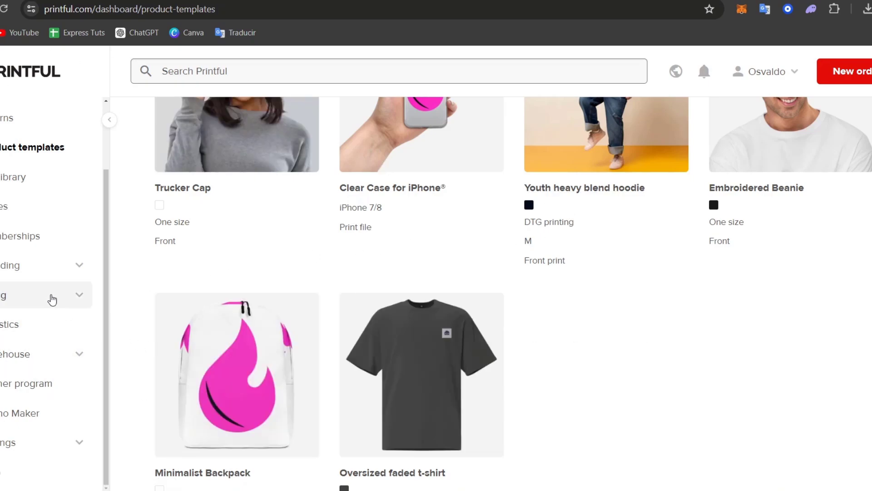
Step: In Printful Stores, choose a platform and start connecting the Amazon marketplace
click(10, 212)
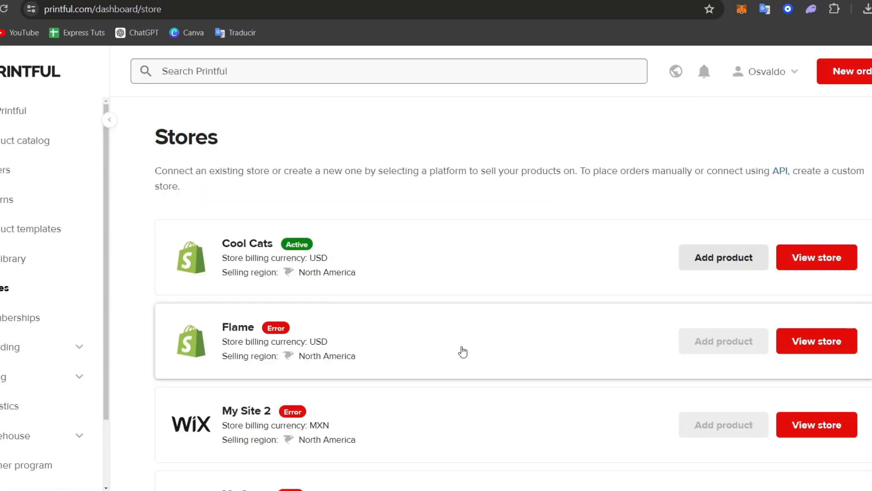
scroll(462, 351, down, 15)
click(405, 141)
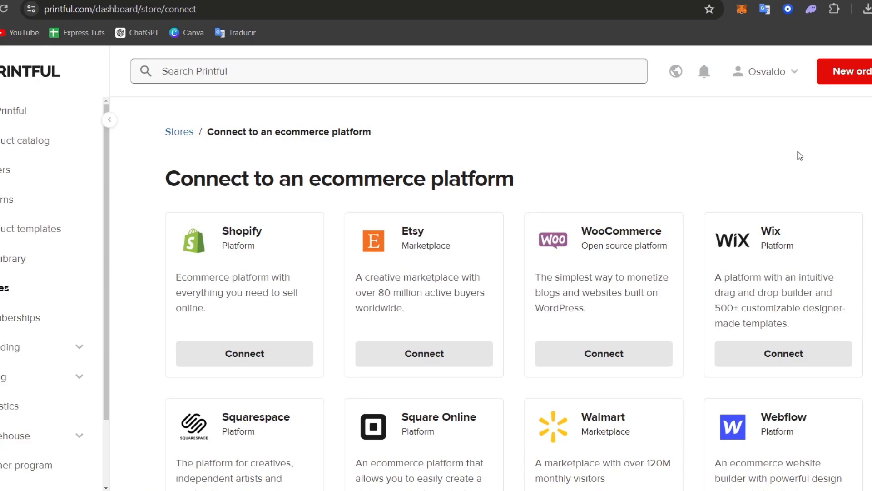
scroll(798, 156, down, 4)
scroll(798, 156, down, 5)
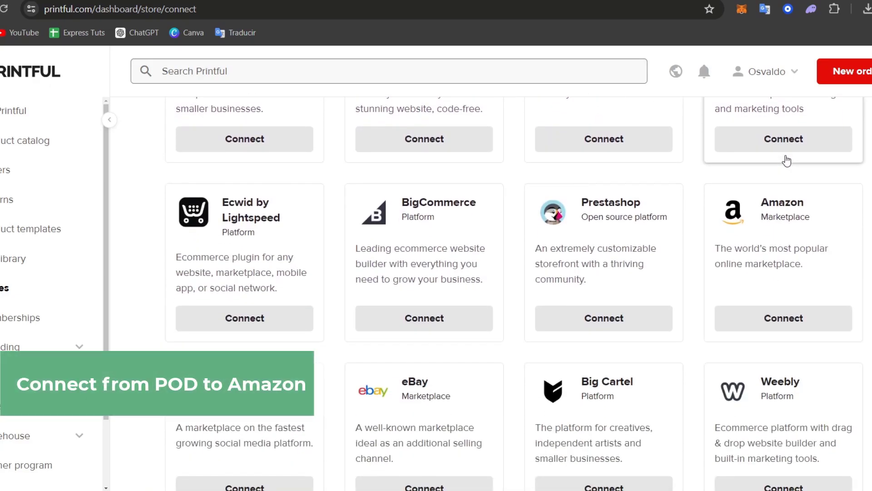
click(803, 321)
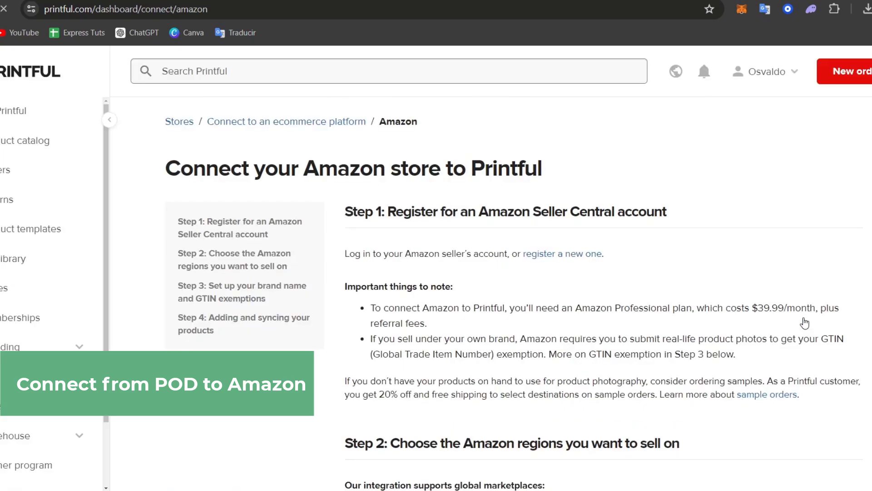
Step: Authorize the North America marketplaces under Step 2 of the Amazon connection guide
scroll(782, 316, down, 1)
scroll(781, 316, down, 6)
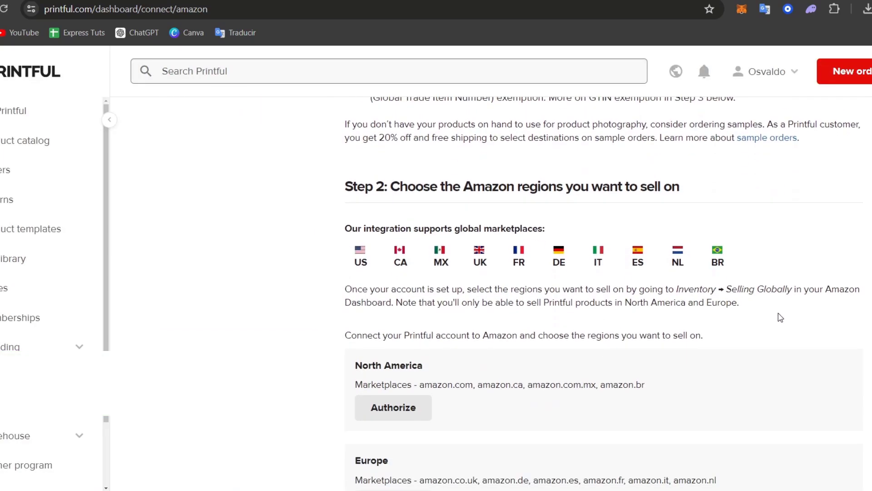
drag(486, 115, 694, 124)
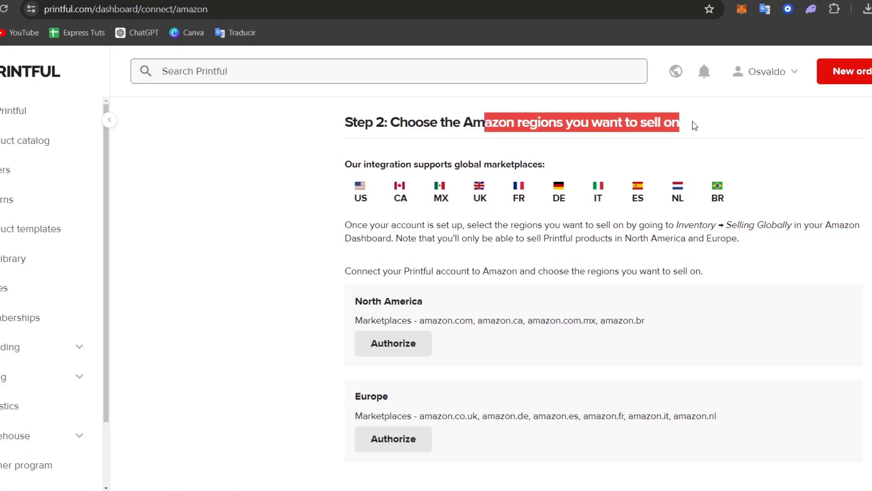
click(413, 343)
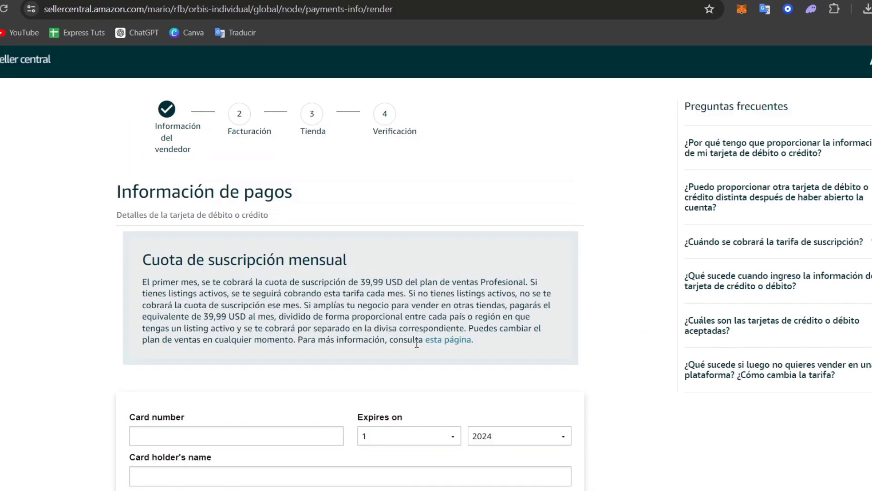
Step: Scroll the Seller Central payment form, then switch to the Merch on Demand tab with Ctrl+Tab
scroll(417, 344, down, 5)
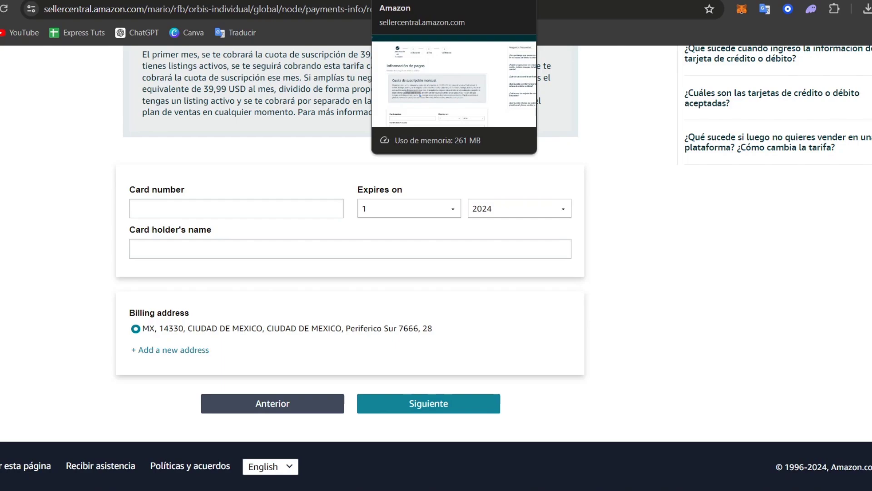
key(ctrl+Tab)
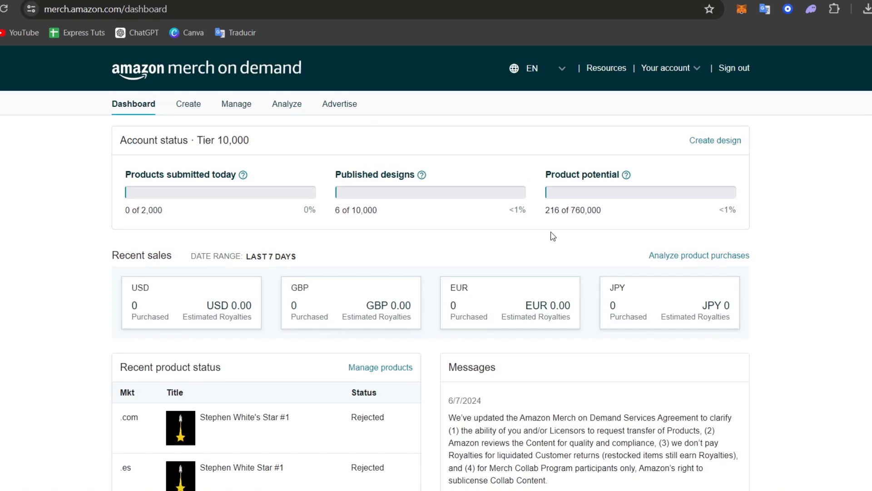
Step: Open the Create products page and review the artwork format, size and RGB requirements
scroll(557, 237, down, 5)
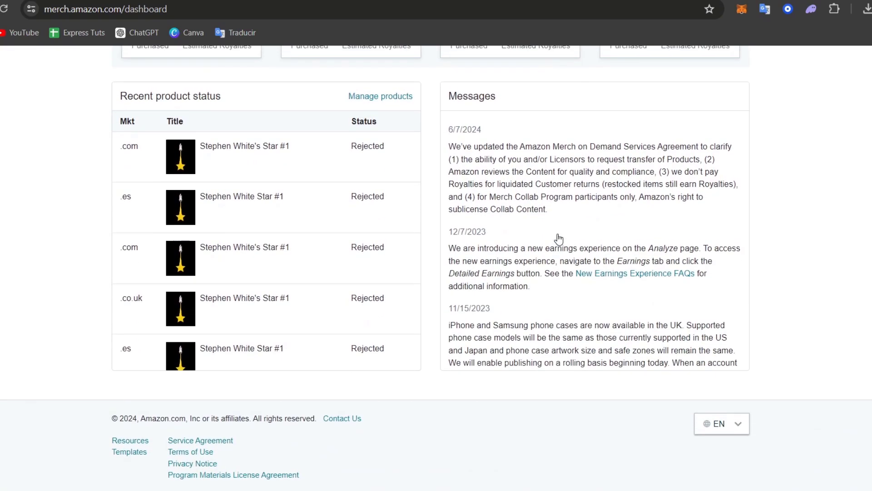
scroll(556, 238, up, 5)
click(188, 107)
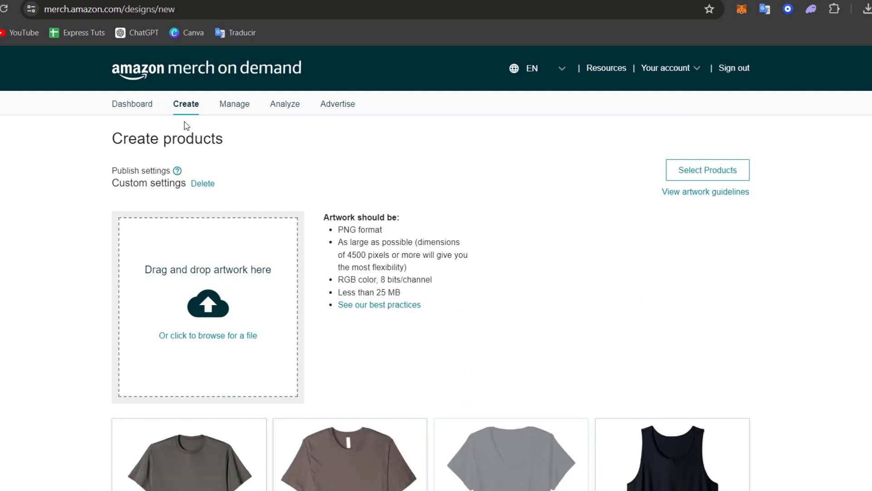
drag(334, 215, 403, 244)
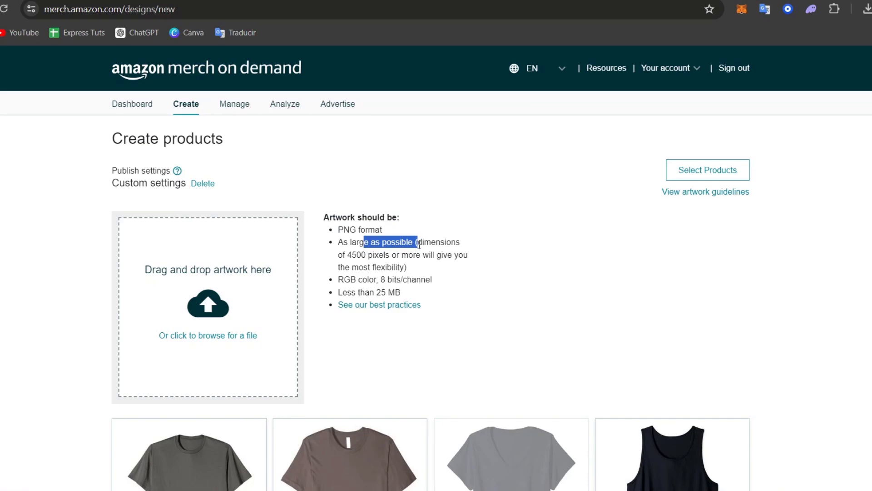
drag(419, 245, 467, 254)
drag(345, 279, 406, 295)
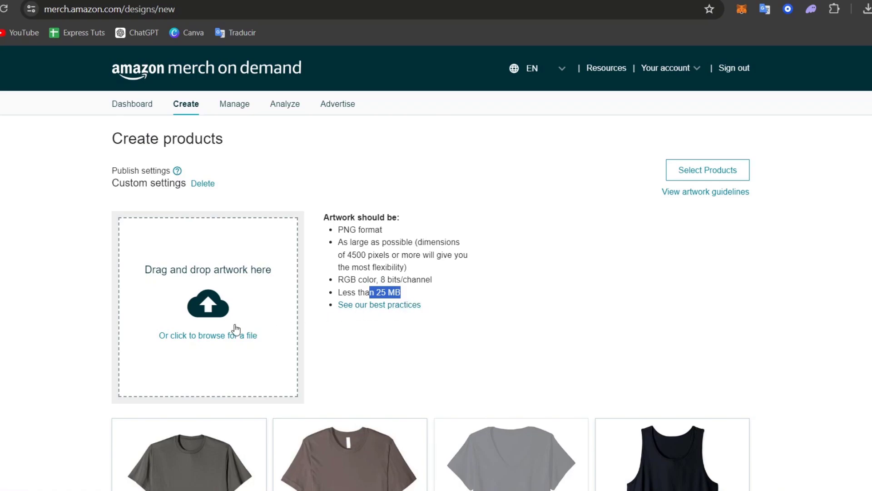
Step: Upload the artwork Pawsitively (1).png from the Descargas folder
click(245, 280)
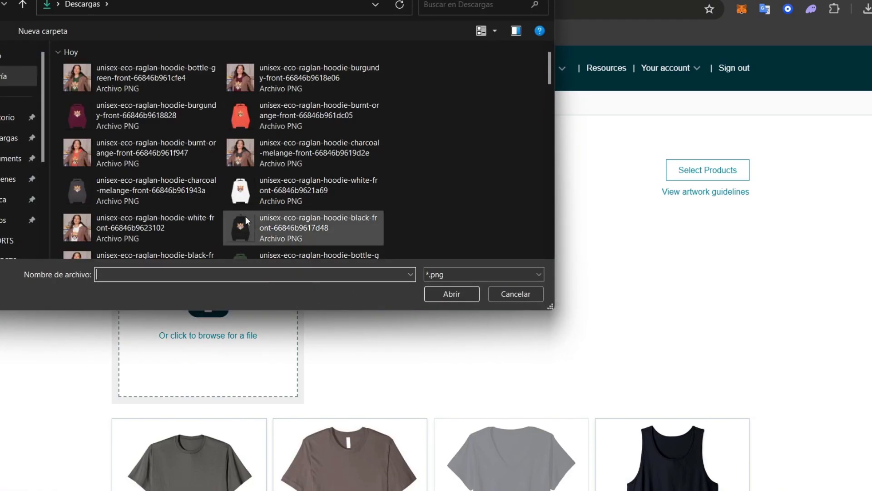
click(22, 137)
scroll(389, 165, down, 10)
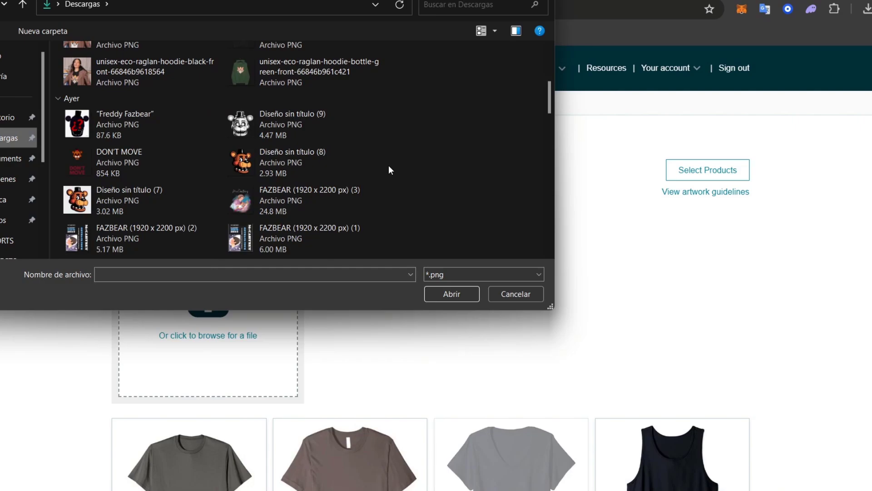
click(116, 137)
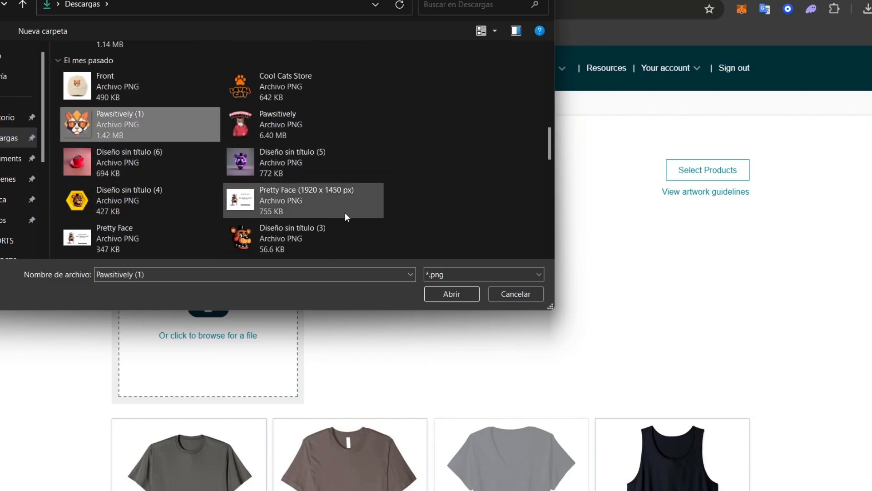
click(455, 293)
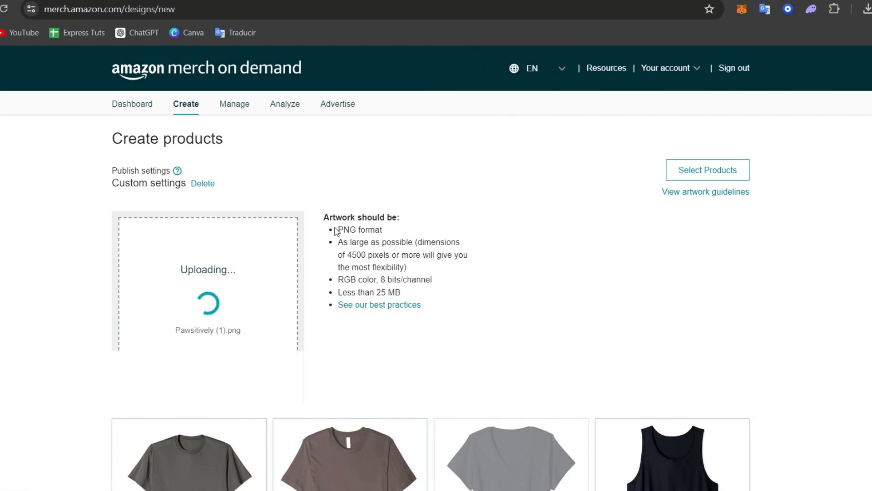
Step: Review the artwork requirements and check the cat artwork on every product mockup, from t-shirts to pillows
drag(333, 217, 448, 296)
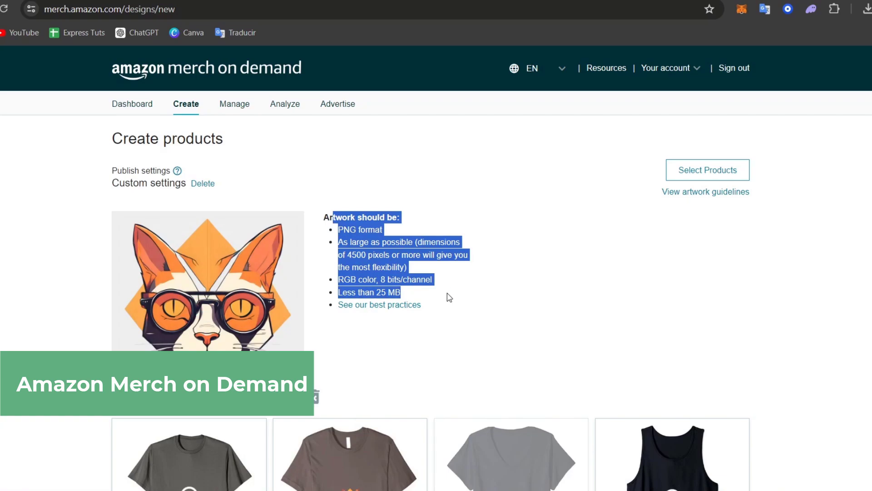
scroll(640, 238, down, 4)
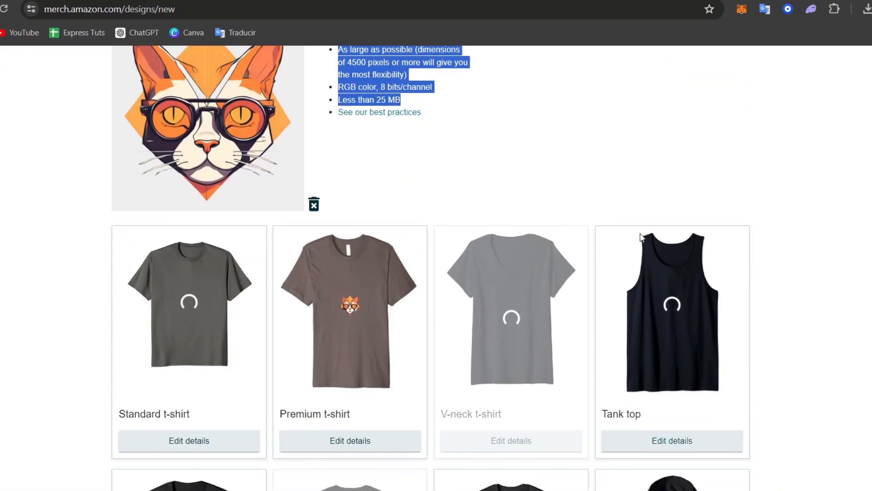
scroll(639, 233, down, 4)
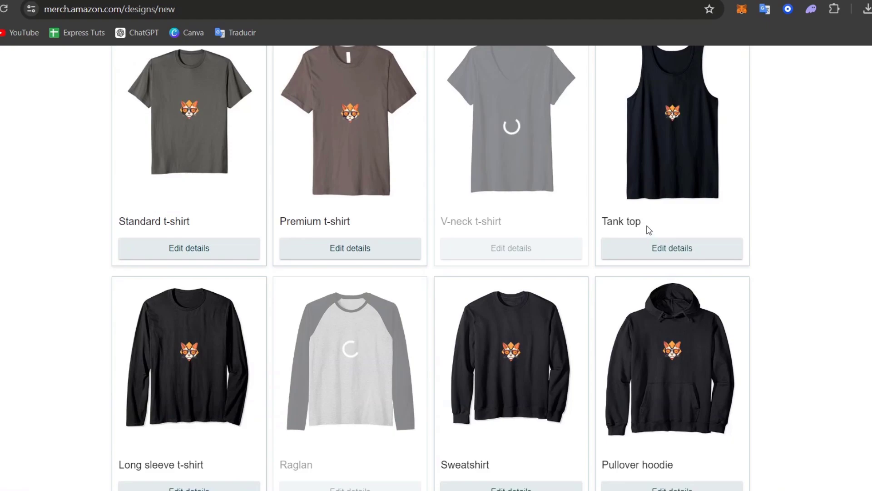
scroll(648, 238, down, 8)
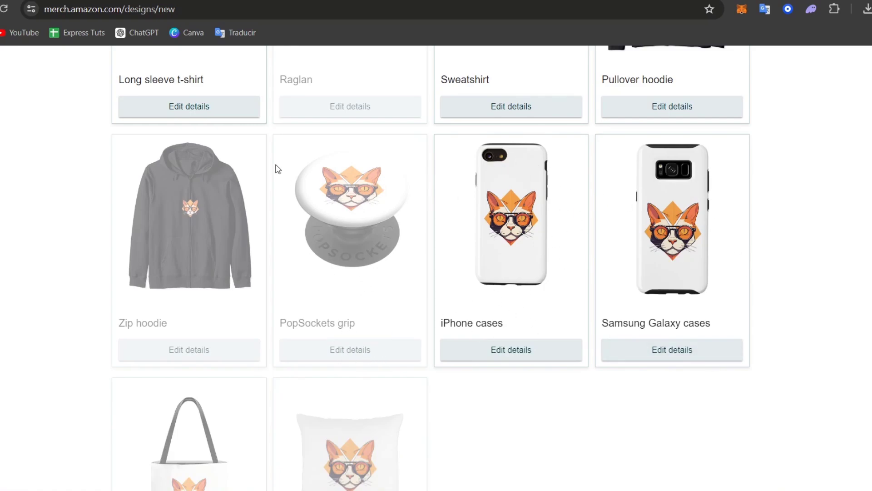
scroll(261, 274, down, 7)
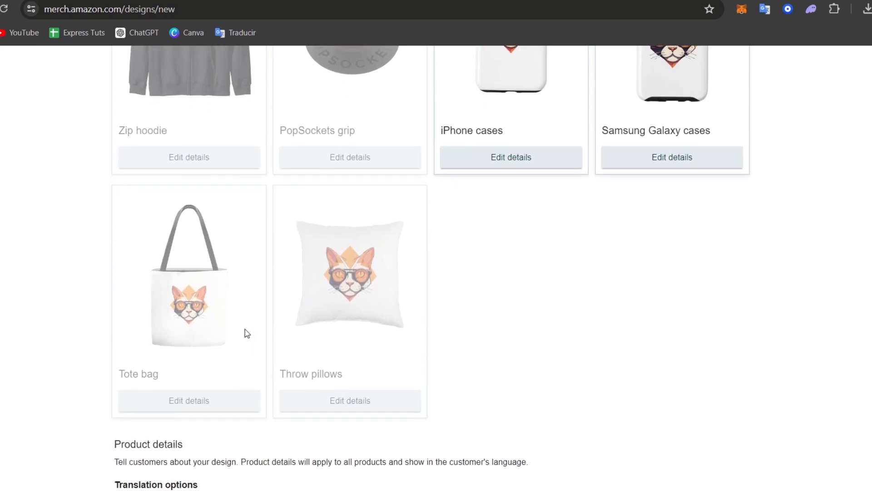
scroll(376, 360, up, 18)
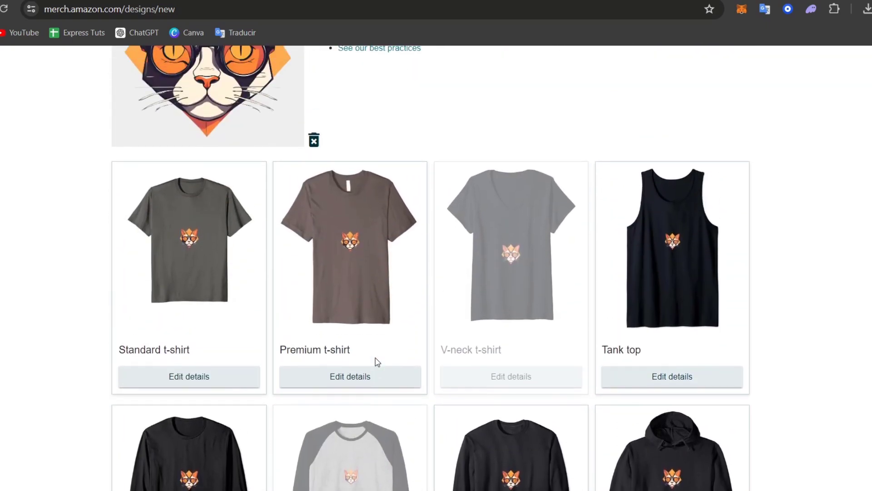
Step: Move the cat design up near the top of the Standard t-shirt's print area
click(213, 381)
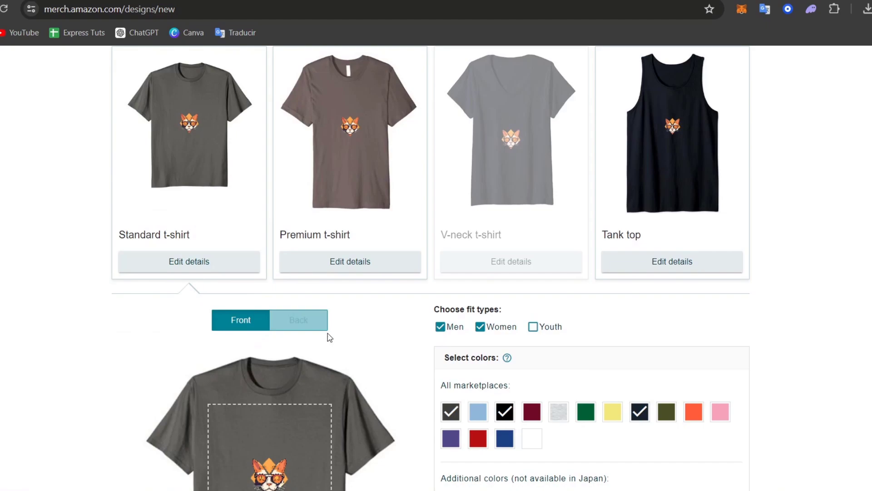
scroll(412, 346, down, 3)
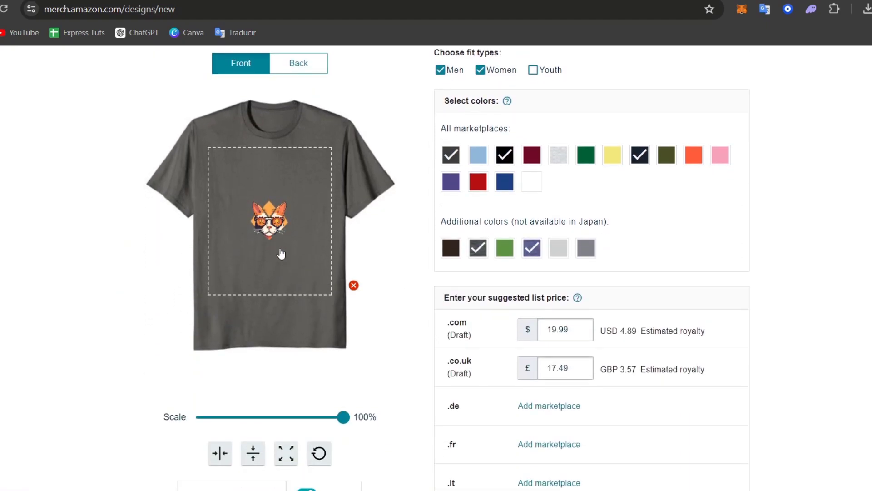
drag(287, 232, 290, 185)
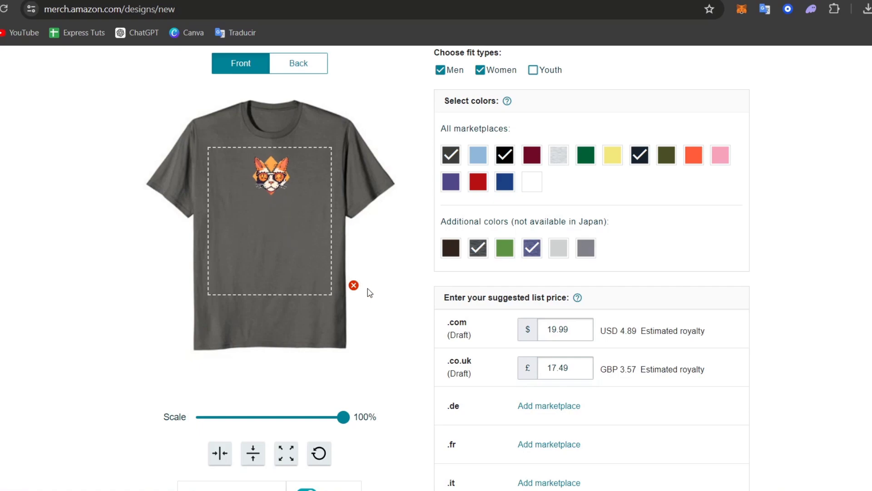
scroll(376, 307, down, 3)
scroll(377, 315, up, 6)
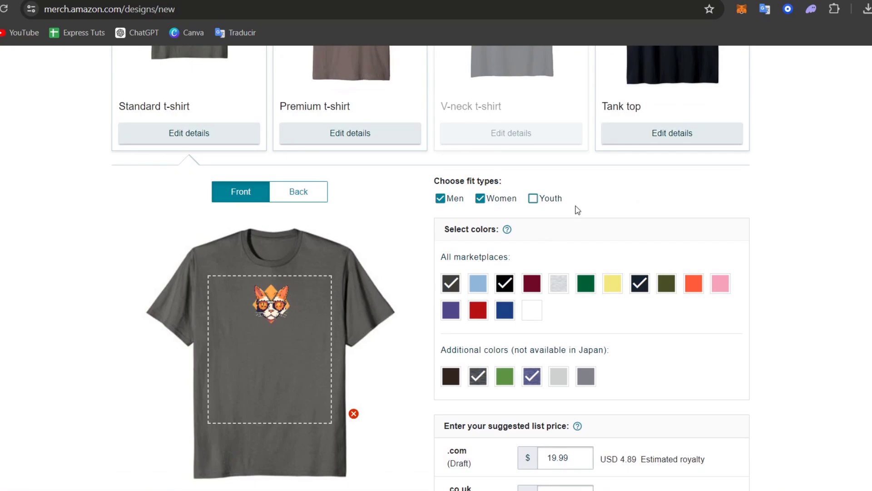
Step: Add the Youth fit and enable Baby Blue and Heather Grey shirt colours
click(533, 199)
click(486, 286)
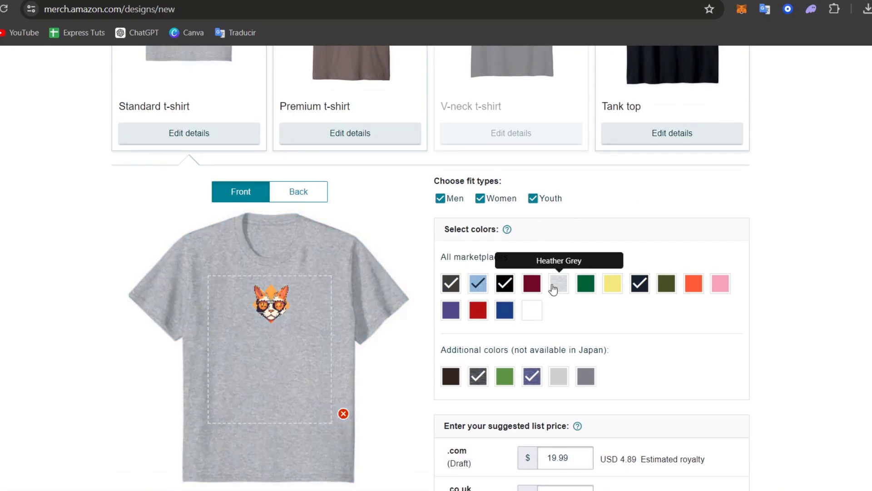
click(558, 284)
scroll(331, 327, up, 6)
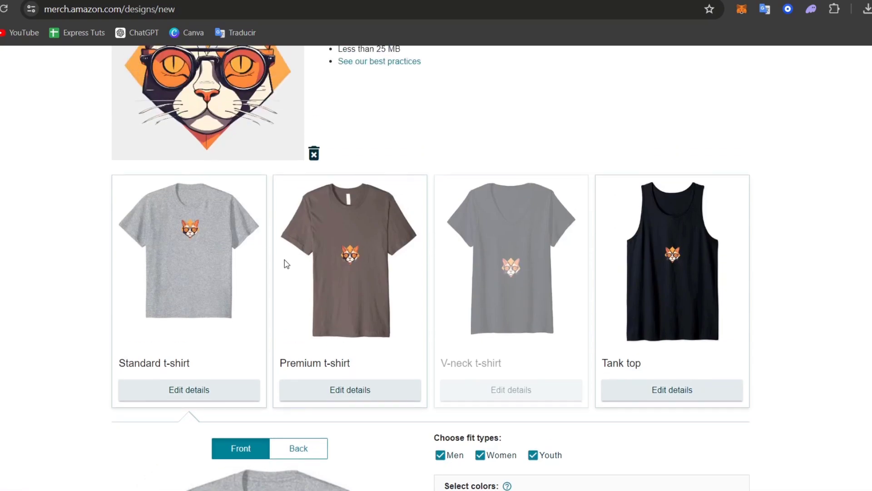
Step: Deselect all t-shirts, tank tops, long sleeves, sweatshirts and hoodies on .com, .co.uk and .es
scroll(409, 395, up, 5)
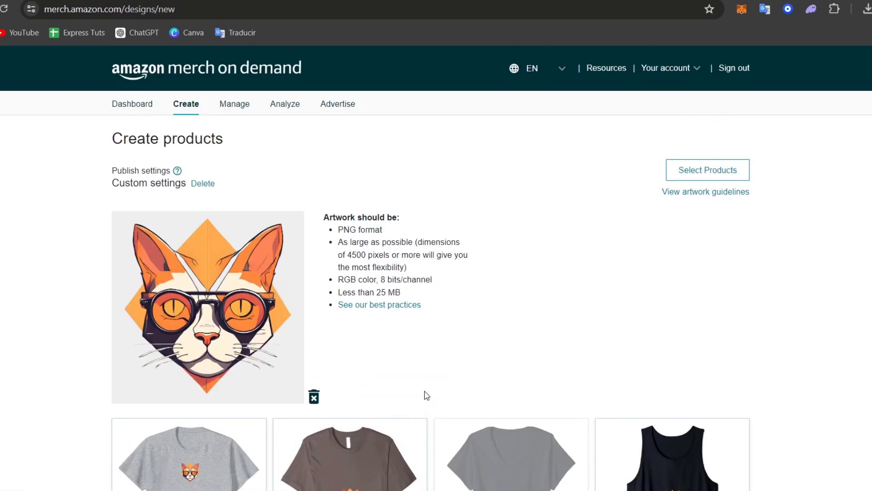
click(708, 170)
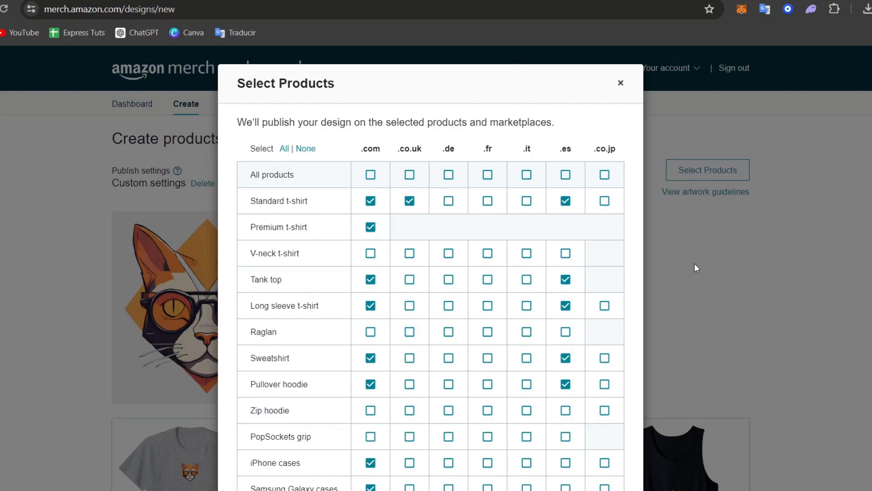
click(375, 205)
click(371, 227)
click(409, 201)
click(565, 200)
click(565, 279)
click(565, 305)
click(370, 306)
click(370, 280)
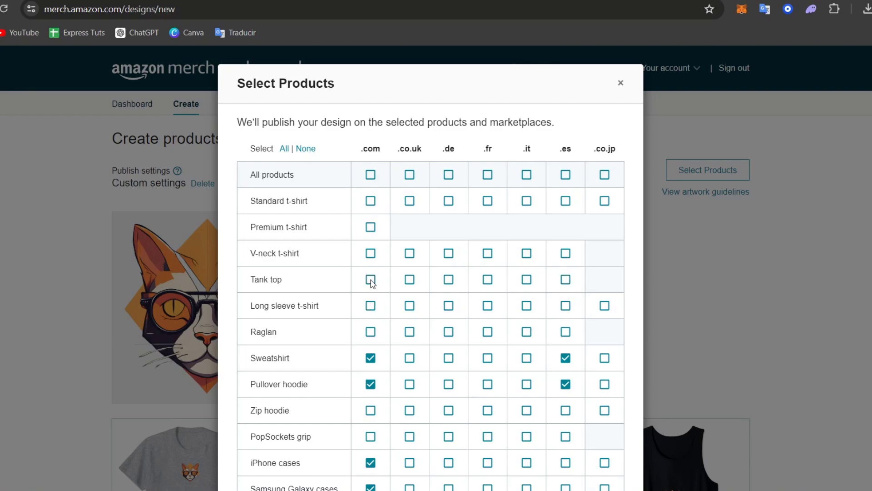
click(371, 359)
click(371, 384)
click(566, 384)
click(566, 358)
Step: Add the Tote bag and Throw pillows to the products
scroll(592, 358, down, 3)
click(370, 387)
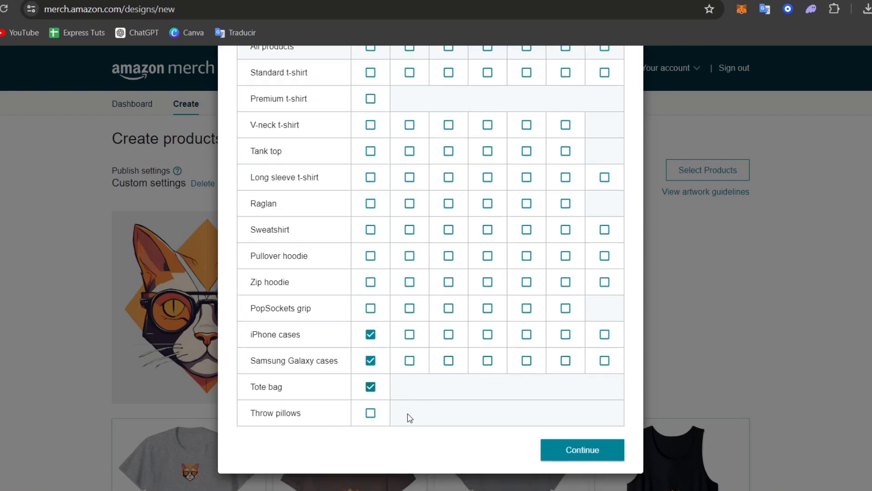
click(370, 414)
scroll(411, 367, up, 3)
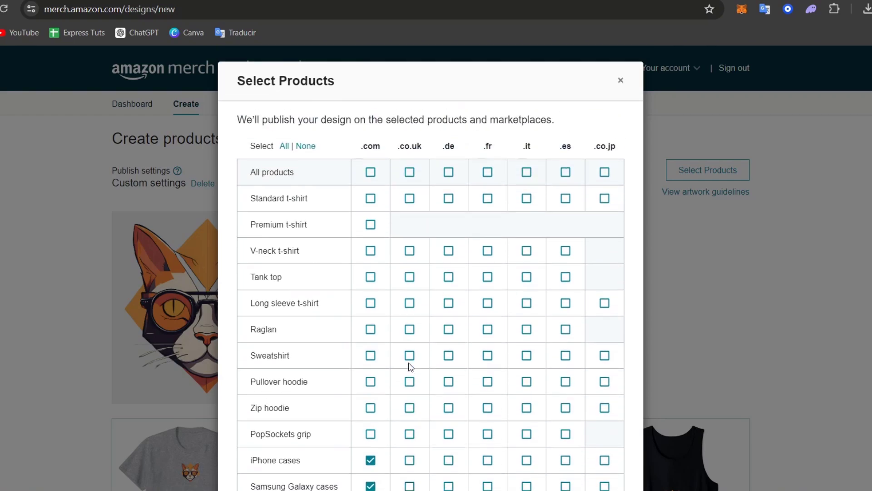
Step: Select iPhone cases, Samsung Galaxy cases and PopSockets grips across the marketplaces and confirm
scroll(408, 360, down, 3)
click(408, 360)
click(410, 335)
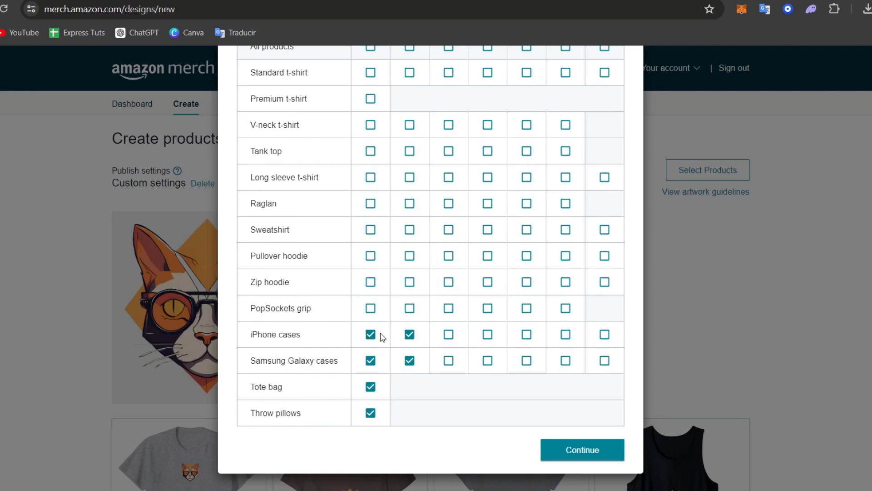
click(371, 308)
click(410, 308)
click(449, 308)
click(448, 360)
click(487, 361)
click(448, 335)
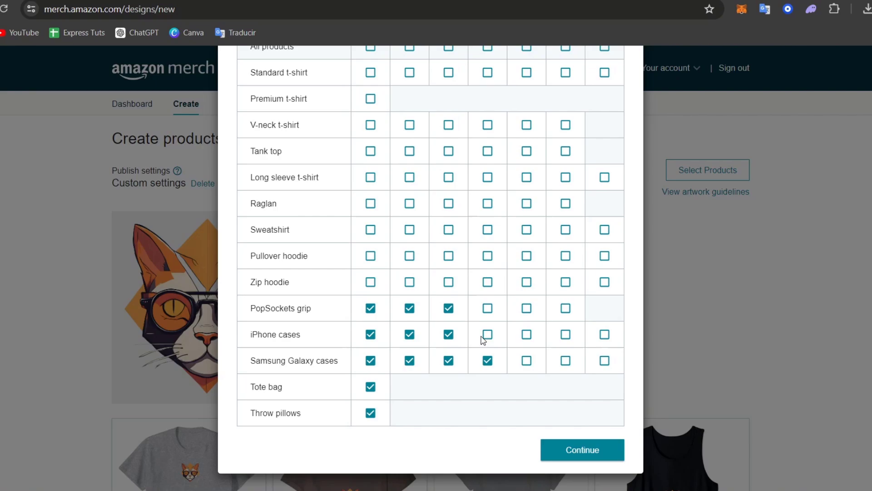
click(488, 334)
click(487, 308)
click(527, 308)
click(527, 334)
click(527, 360)
click(566, 360)
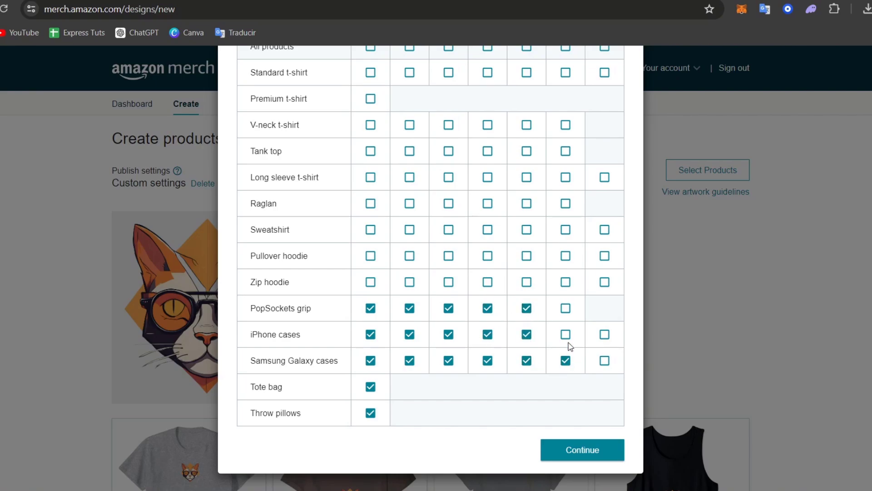
click(565, 334)
click(566, 308)
click(605, 334)
click(604, 361)
click(597, 454)
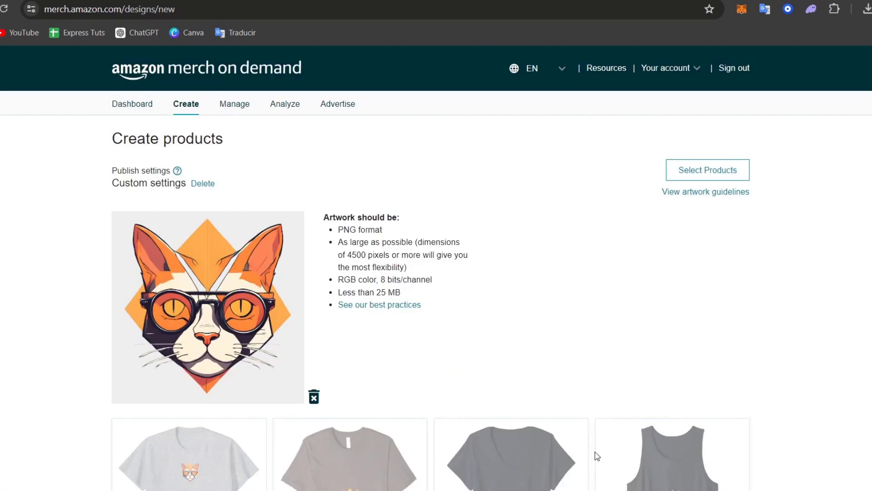
Step: Choose to have Amazon translate the product information automatically
scroll(547, 277, down, 20)
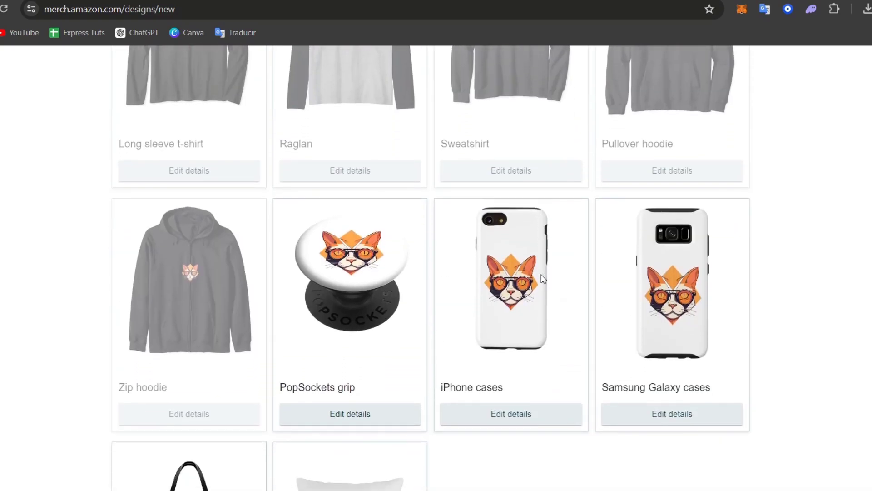
scroll(542, 278, down, 4)
scroll(542, 280, up, 6)
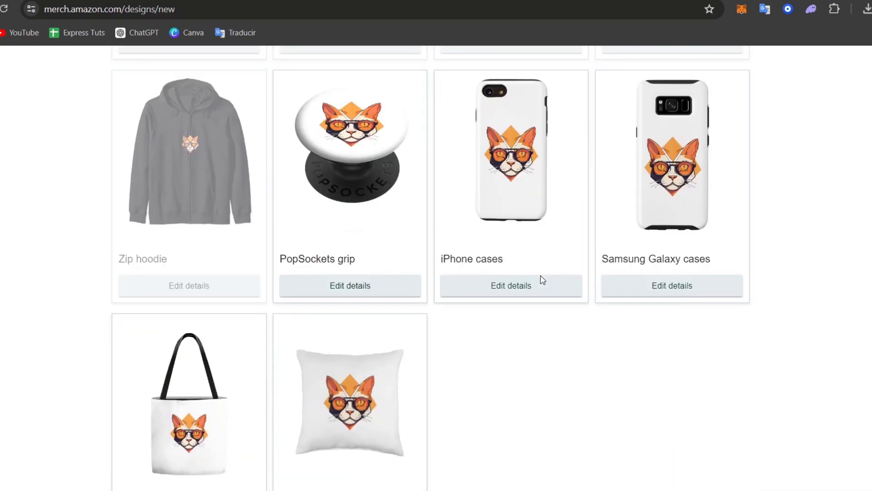
scroll(542, 280, down, 8)
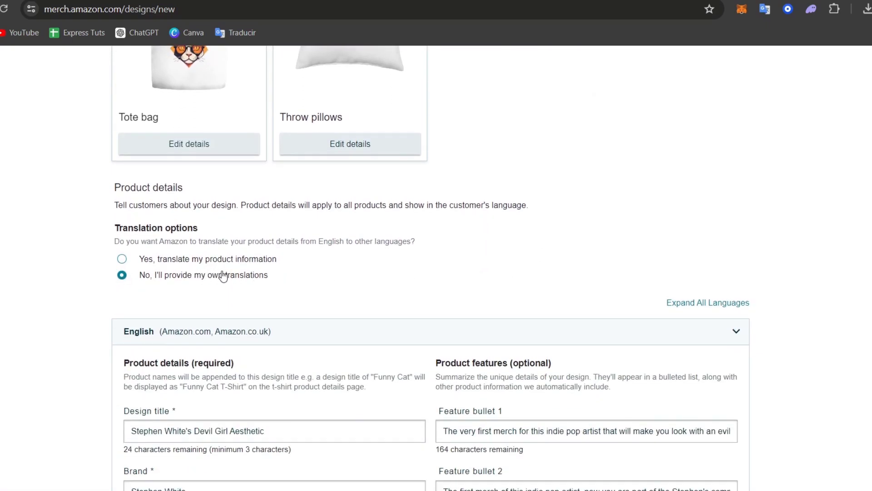
click(192, 261)
Step: Replace the design title with 'Cool Cats Logo' and the brand with 'Cool Cats'
scroll(554, 276, down, 1)
scroll(554, 276, down, 3)
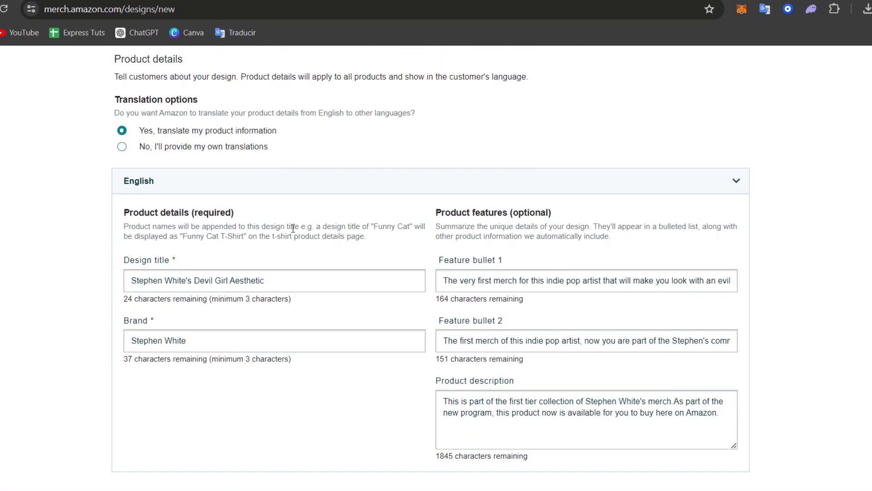
click(251, 281)
key(ctrl+a)
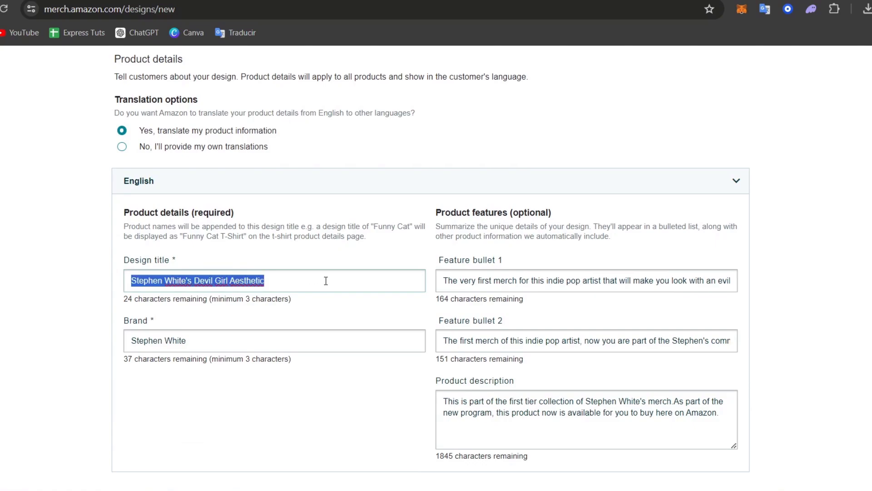
text(Cool Cats Logo)
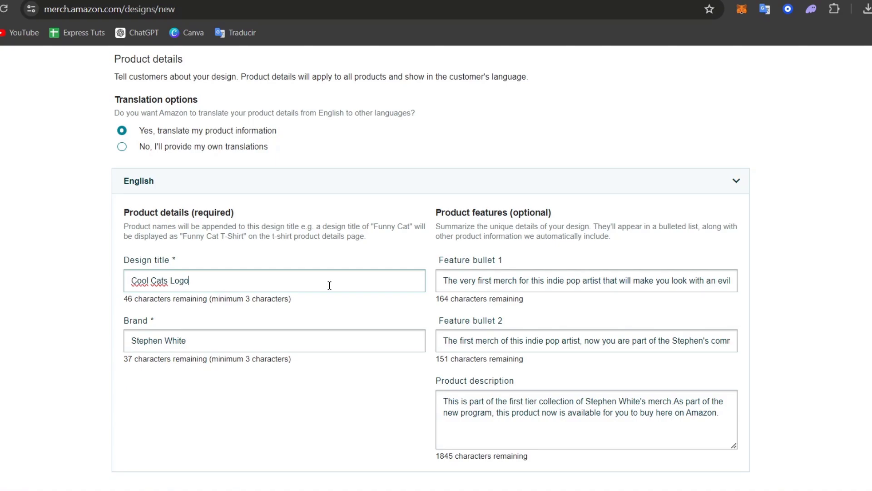
click(218, 335)
key(ctrl+a)
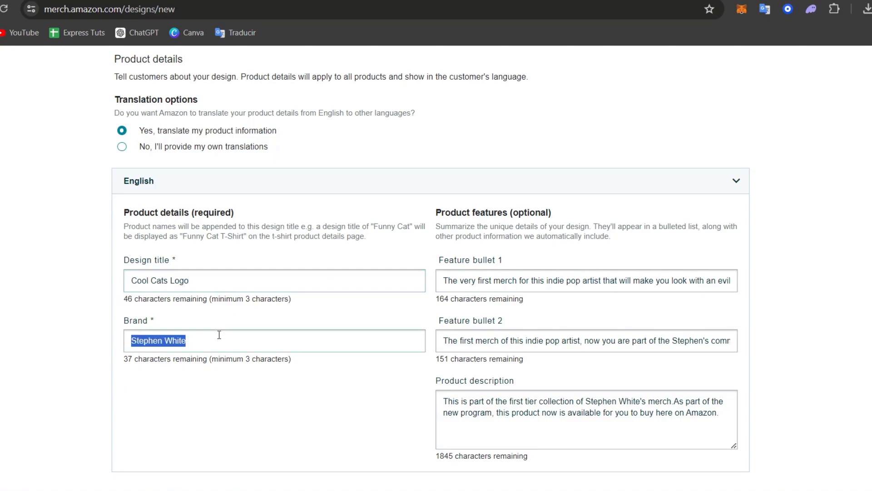
text(Cool Cats)
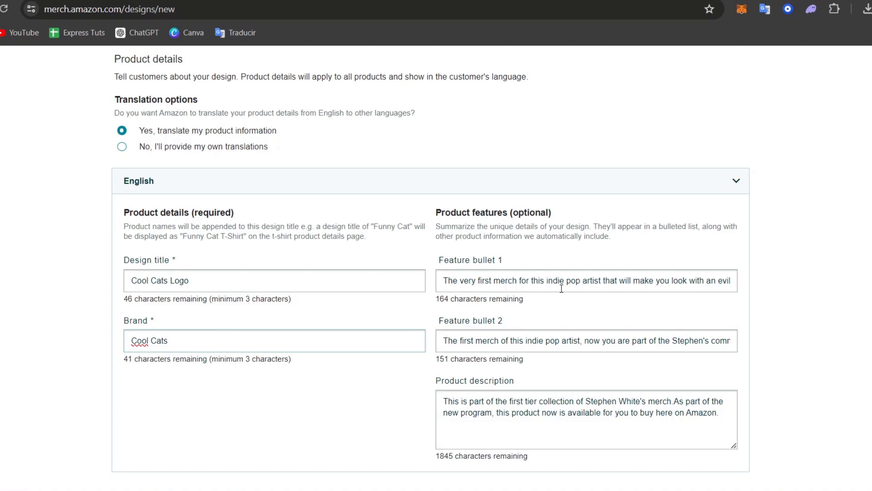
Step: Clear both feature bullets and the product description
click(562, 288)
key(ctrl+a)
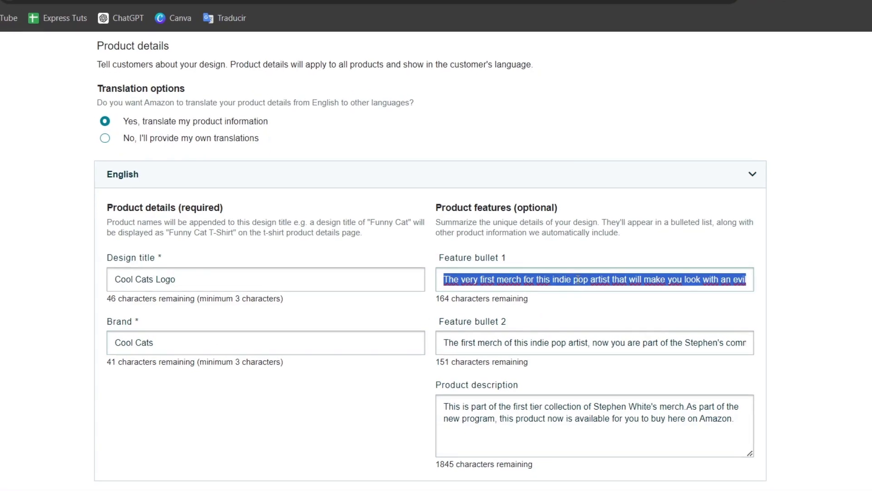
key(BackSpace)
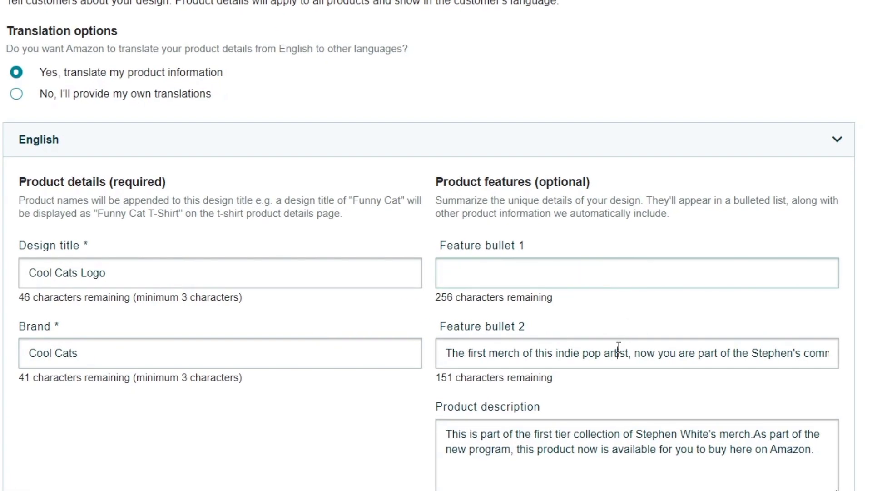
click(619, 347)
key(ctrl+a)
key(BackSpace)
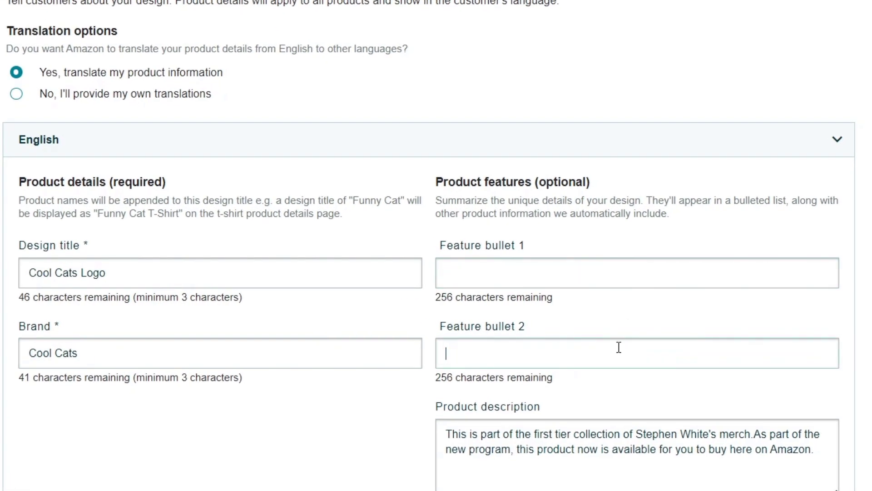
click(626, 431)
key(ctrl+a)
key(BackSpace)
scroll(626, 434, down, 3)
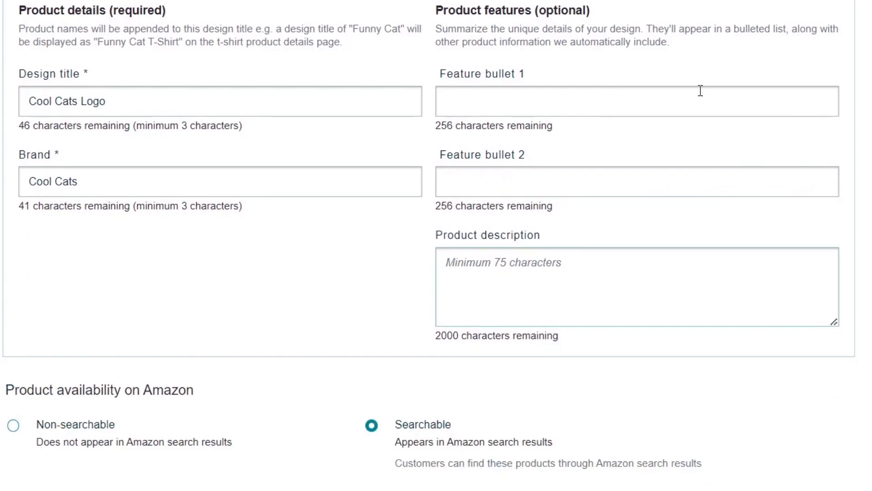
drag(86, 389, 213, 391)
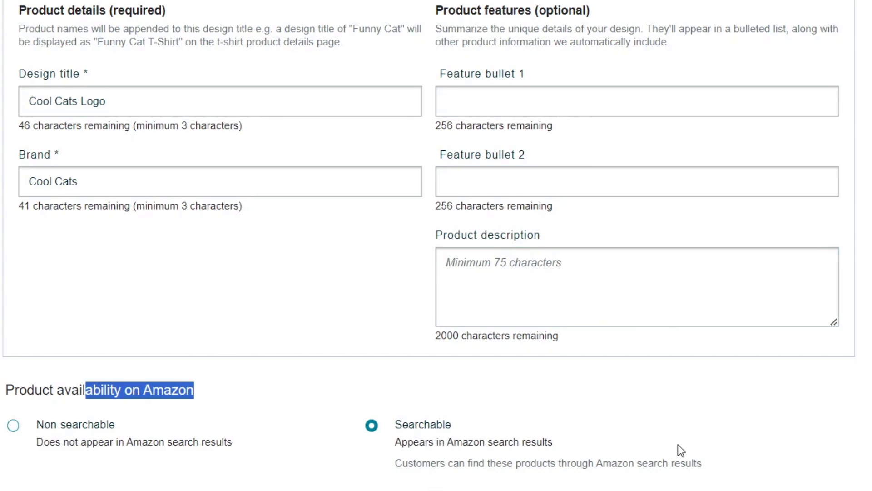
scroll(623, 450, down, 4)
Step: Publish the five products, then return to the Seller Central payment page tab
click(841, 346)
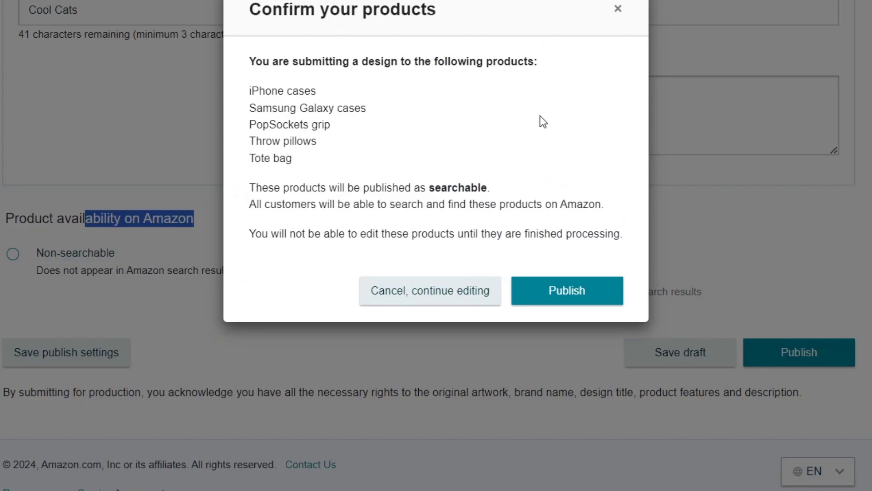
click(576, 291)
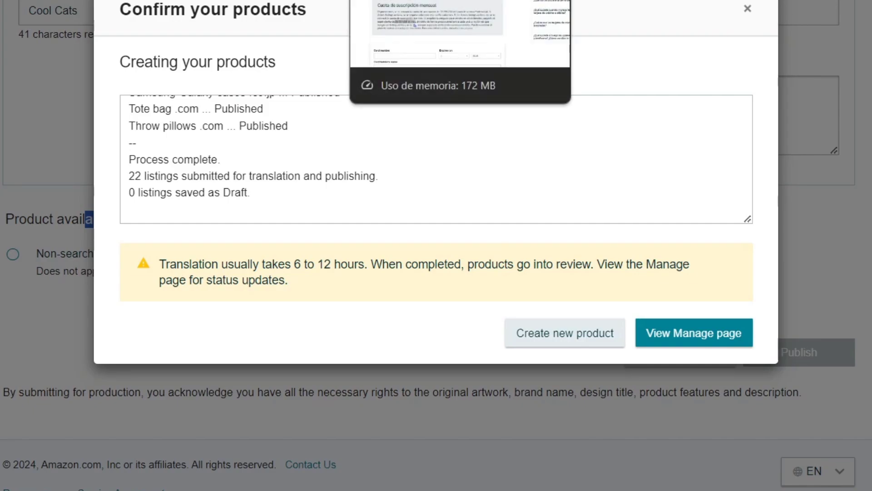
click(408, 1)
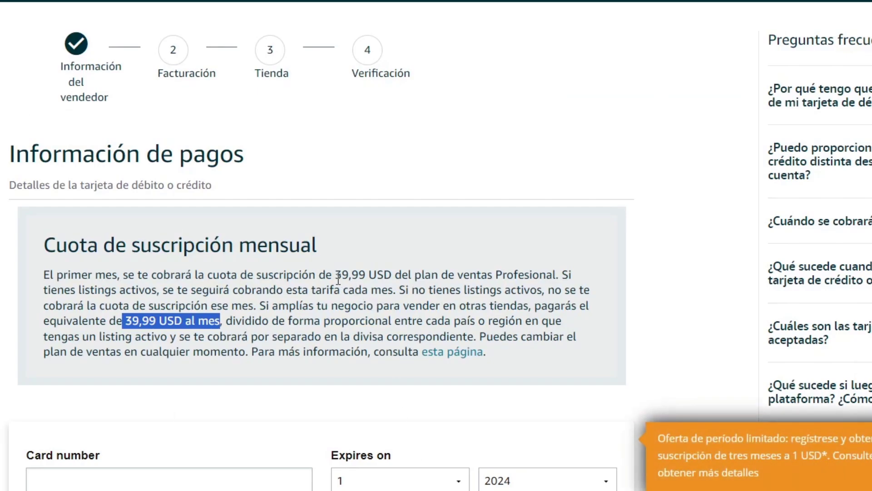
drag(335, 275, 393, 275)
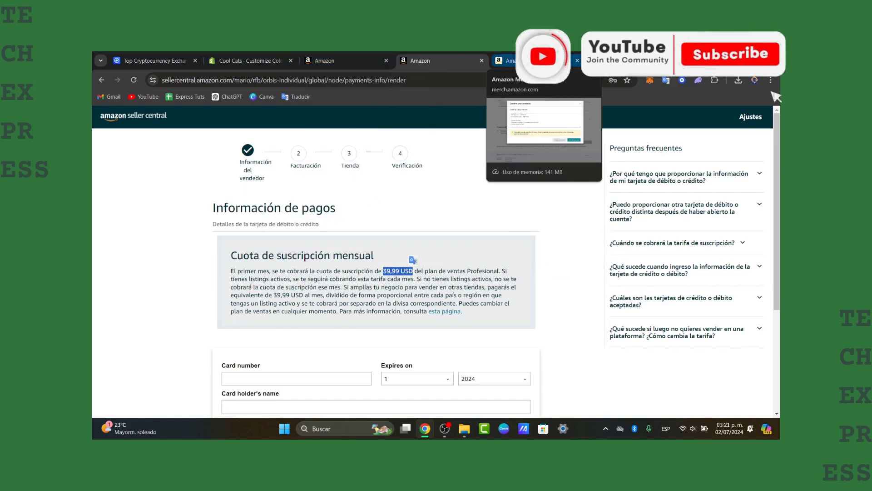
Step: Return to the Merch on Demand confirmation and go to the Manage page
click(503, 61)
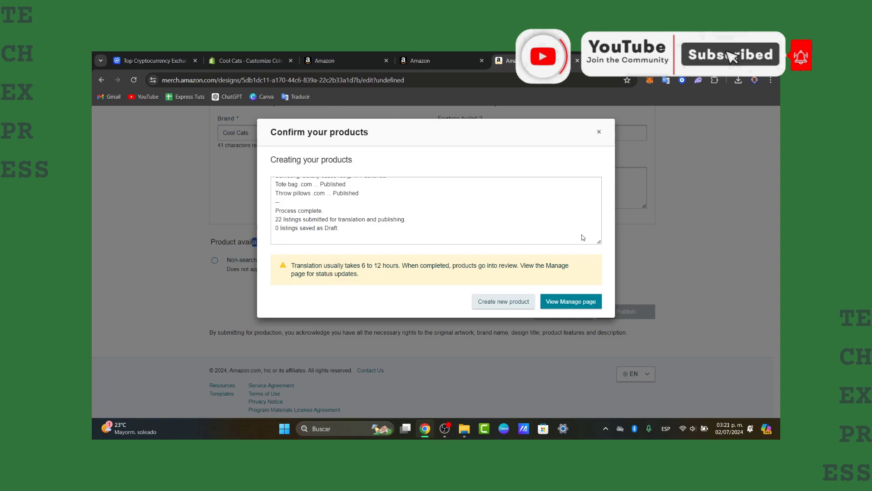
click(561, 301)
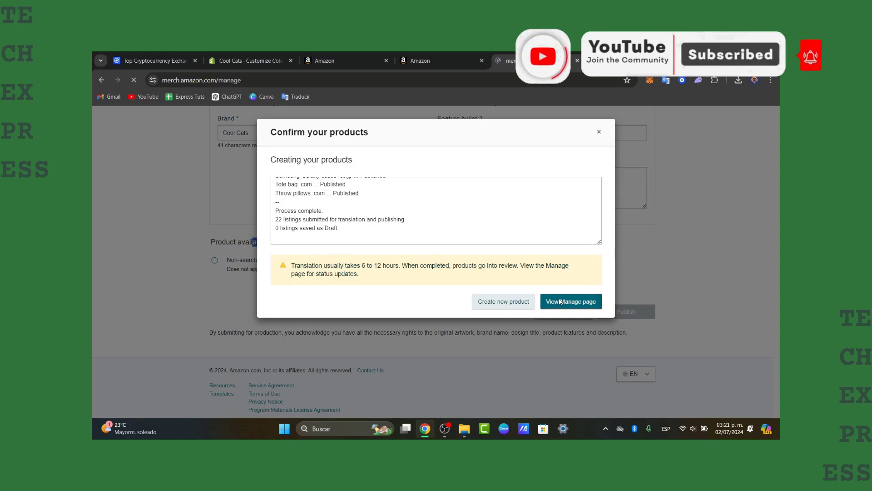